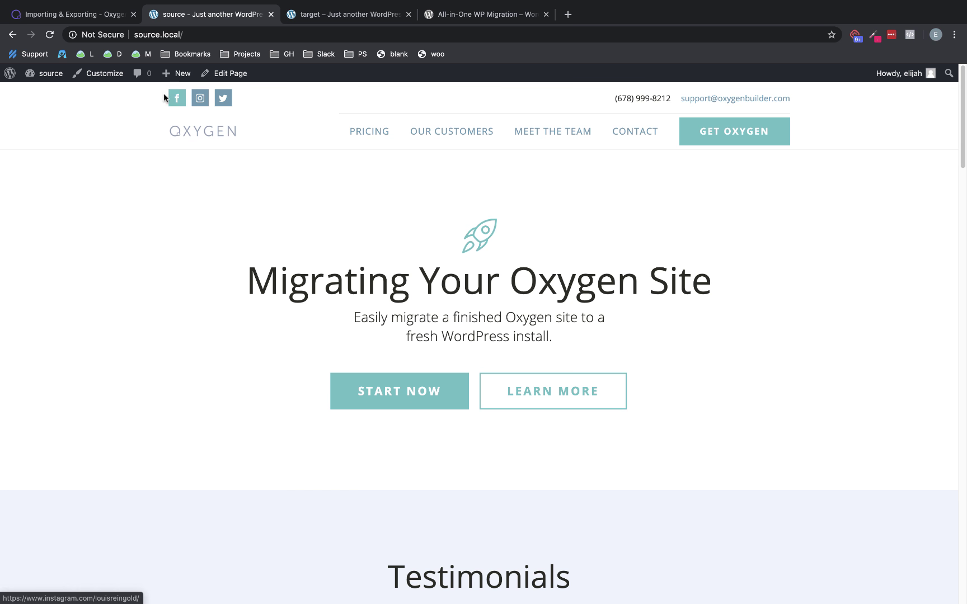
Switch to the Oxygen 'Importing & Exporting' documentation tab
click(82, 17)
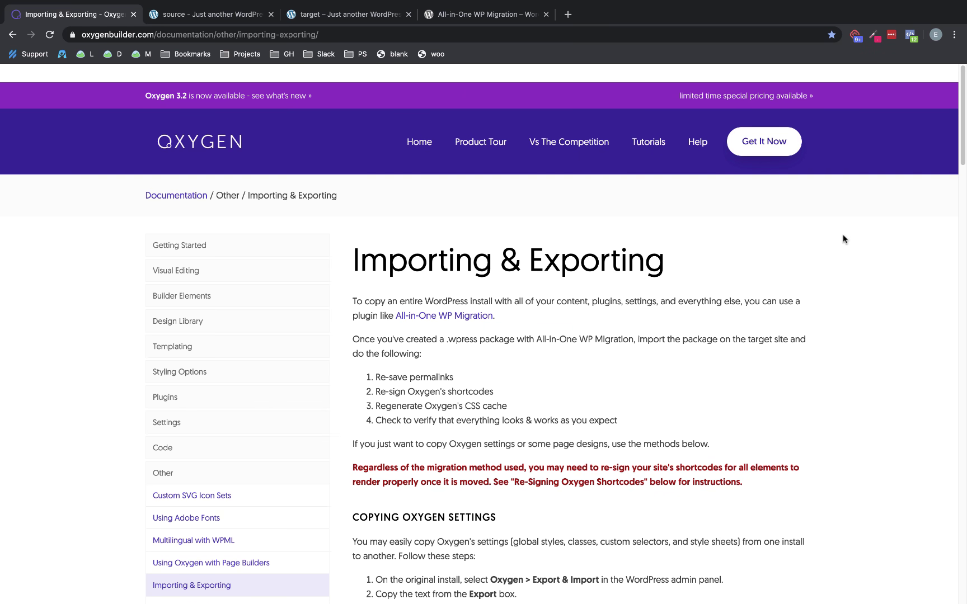
Scroll down through the Oxygen Importing & Exporting guide to read it
scroll(844, 240, down, 8)
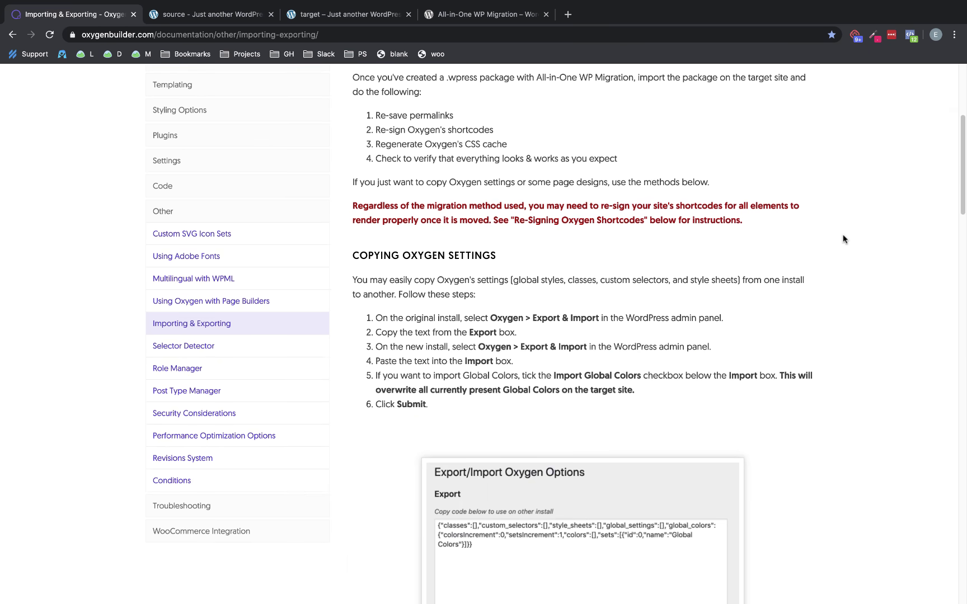
scroll(844, 239, down, 2)
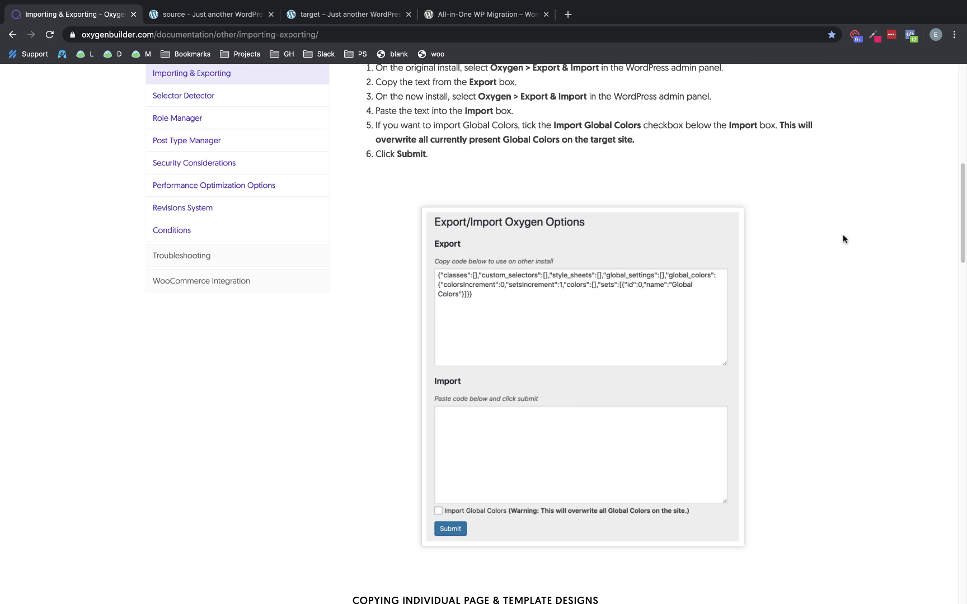
scroll(844, 239, down, 6)
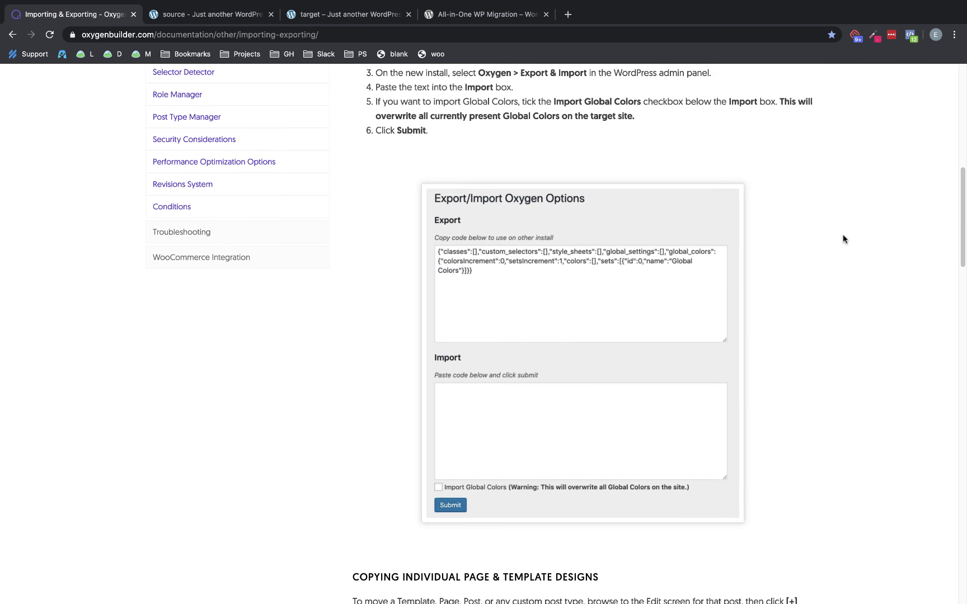
scroll(844, 239, down, 3)
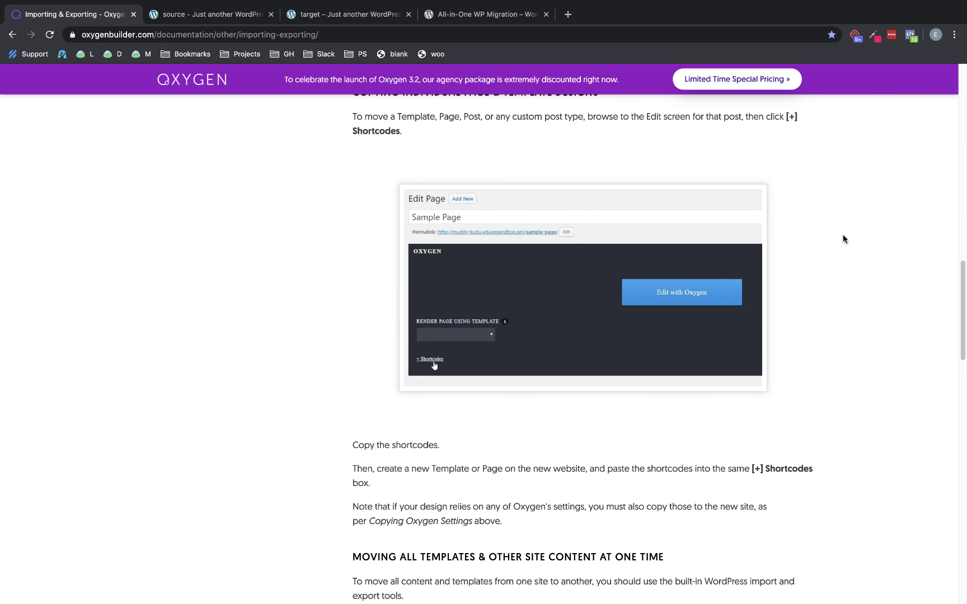
scroll(844, 240, down, 5)
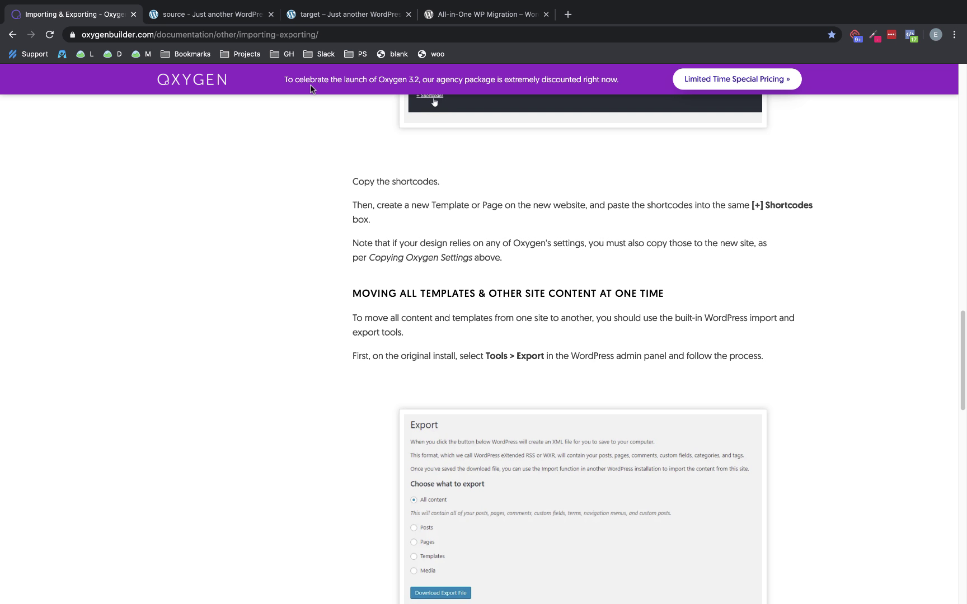
Close the documentation tab and scroll through the source site's home page
click(133, 14)
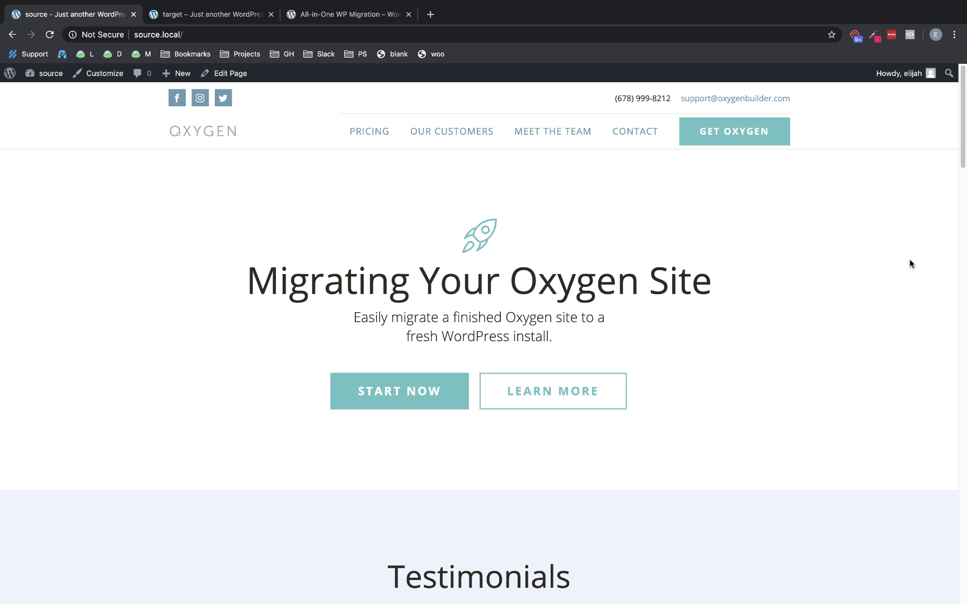
scroll(910, 261, down, 5)
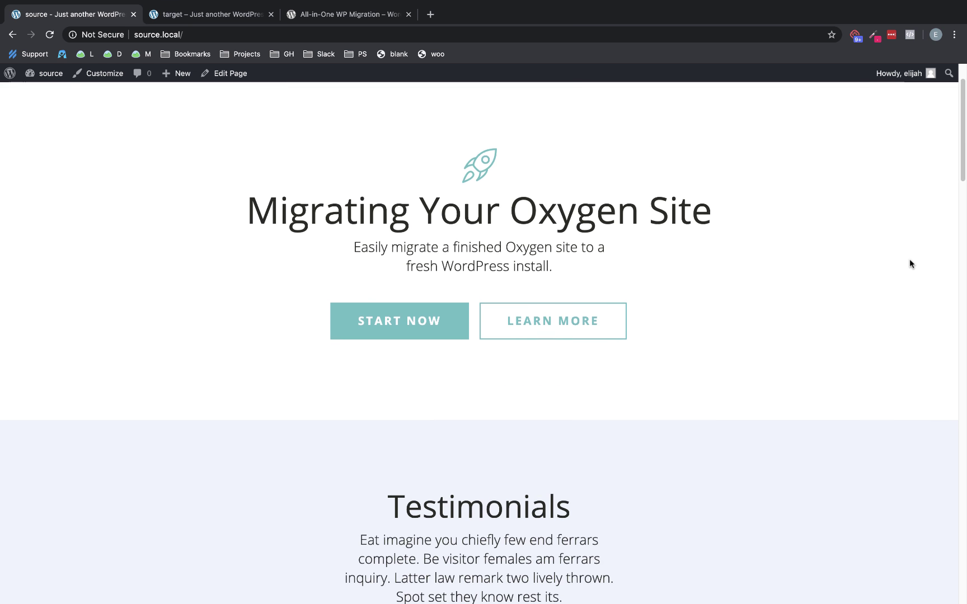
scroll(910, 261, down, 4)
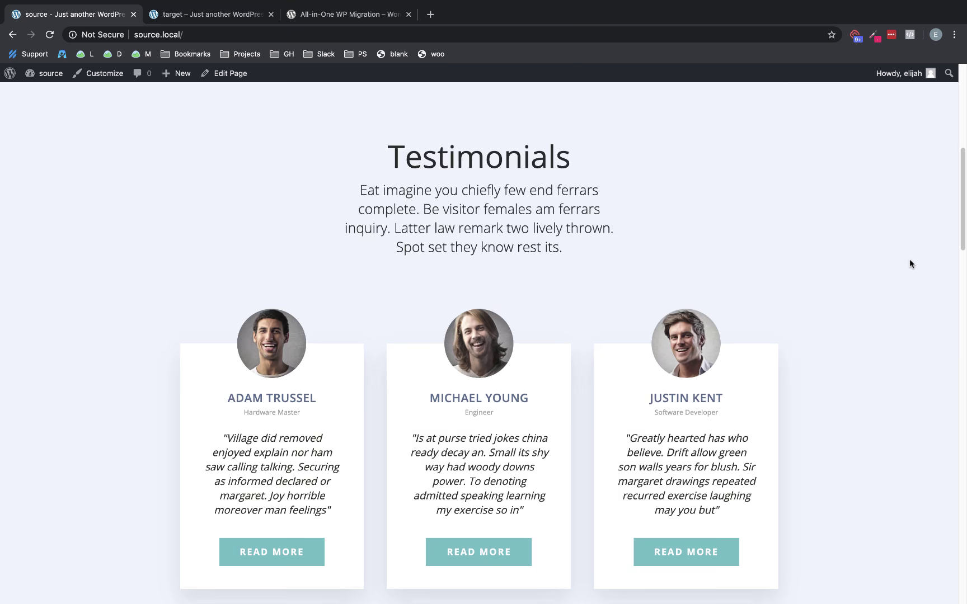
scroll(910, 262, down, 20)
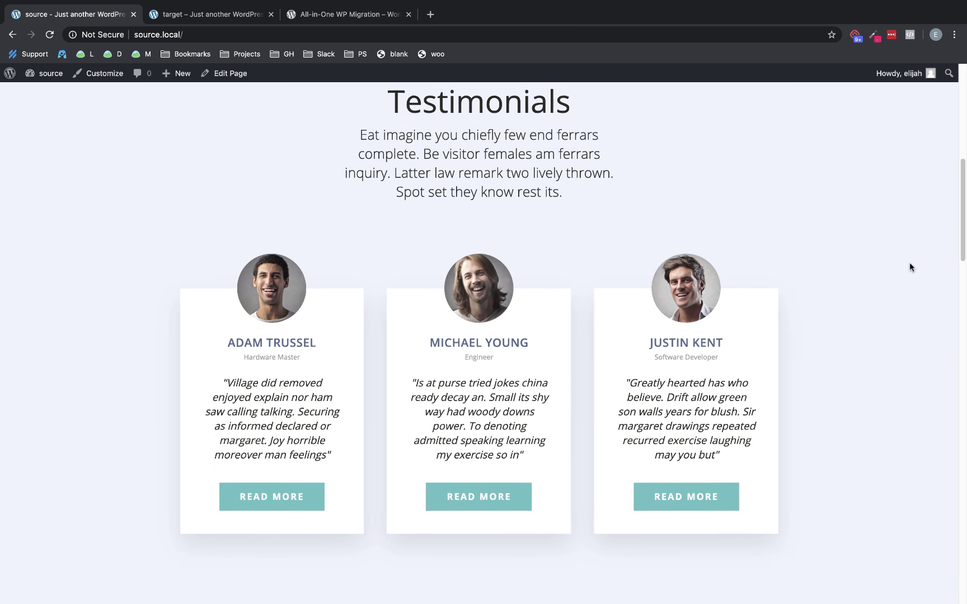
scroll(910, 267, up, 20)
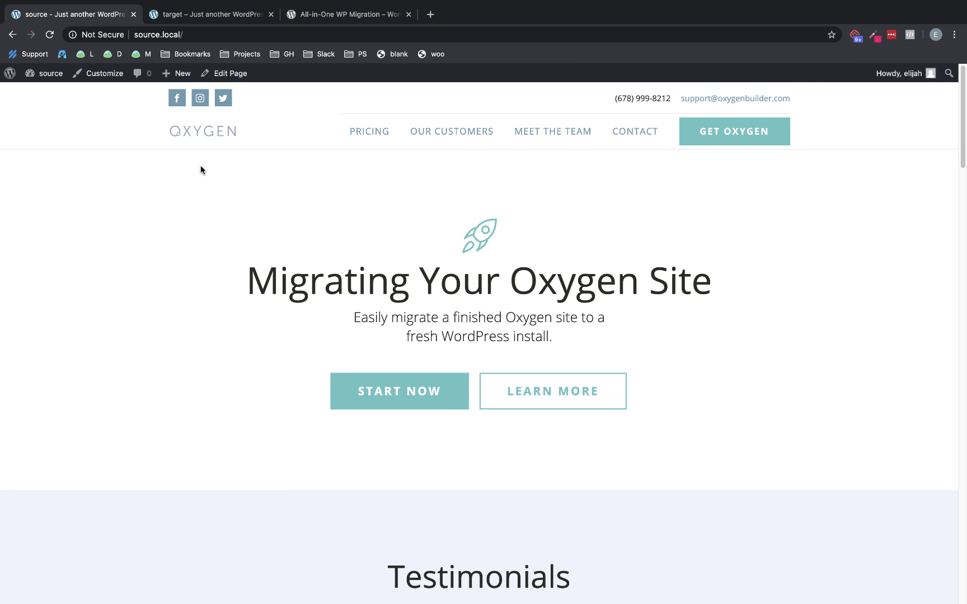
Search the source site's Add Plugins page for 'All In One WP Migration'
mouse_move(49, 74)
click(43, 97)
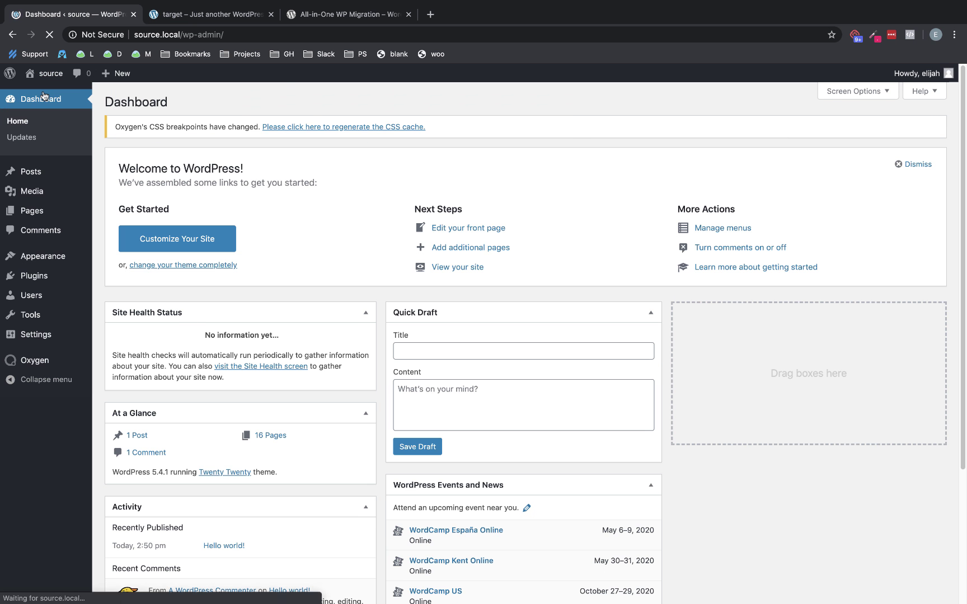
click(47, 277)
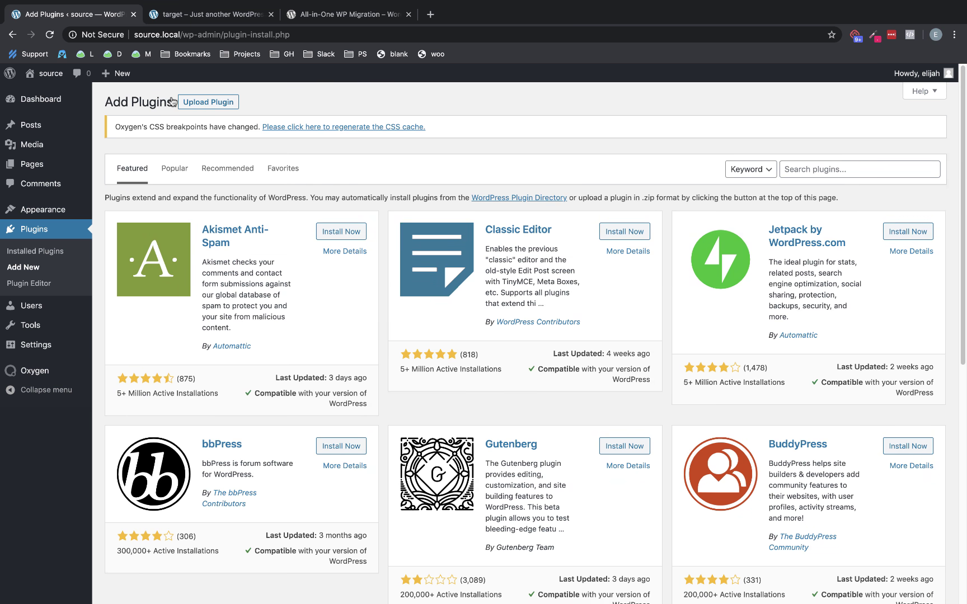
click(819, 168)
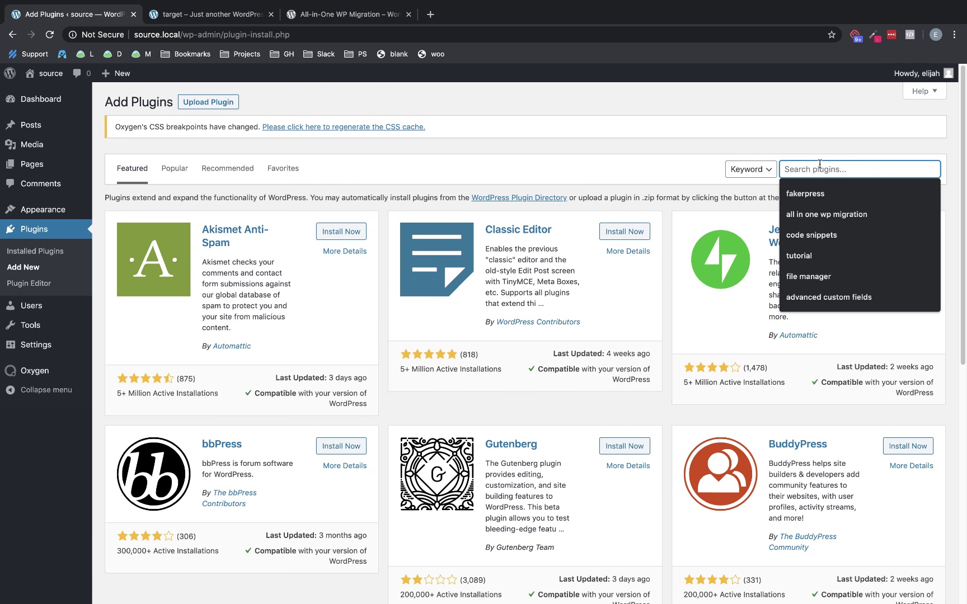
text(All In One WP )
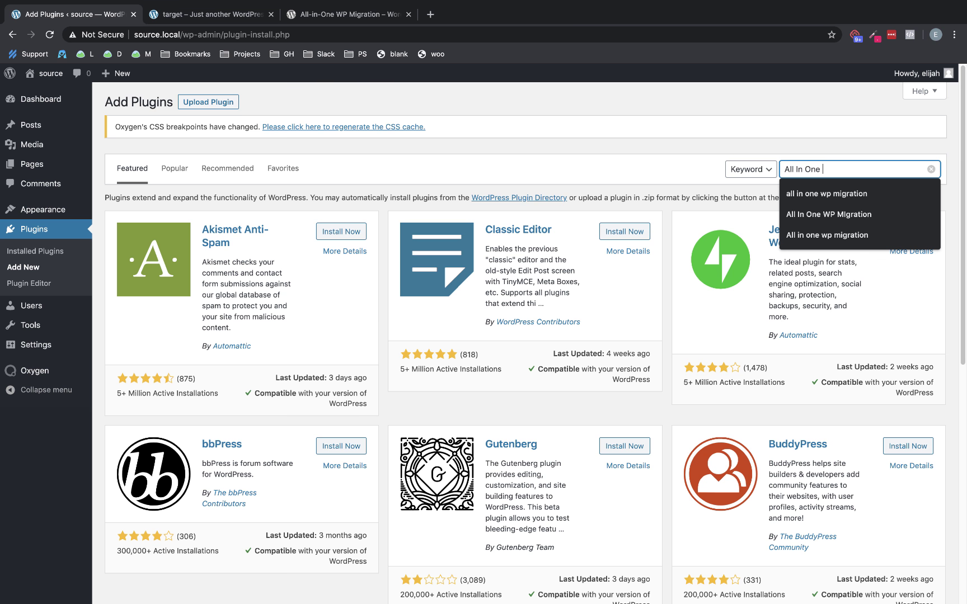
text(Migration)
key(Return)
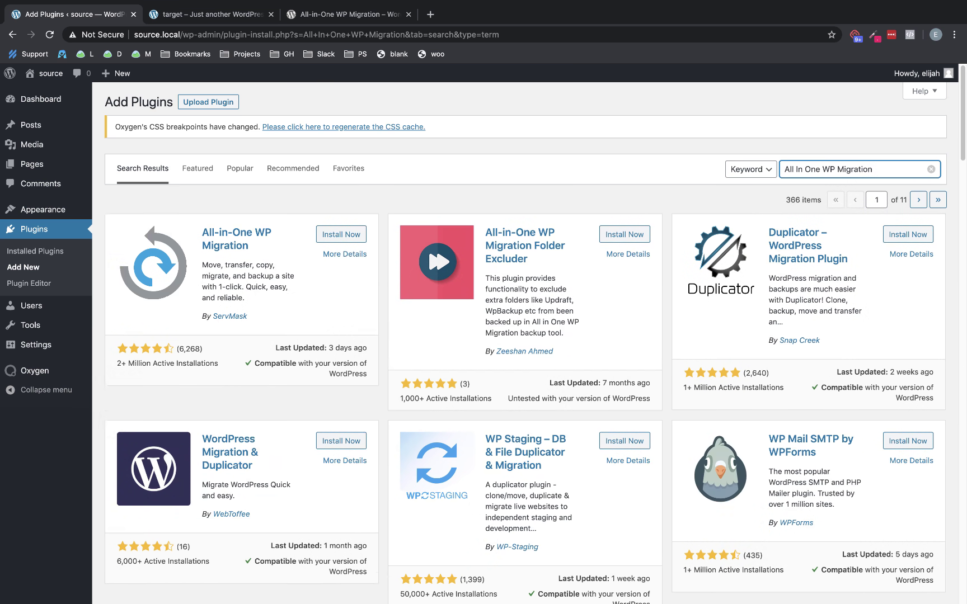
Review the All-in-One WP Migration directory page's Development tab and changelog
click(342, 15)
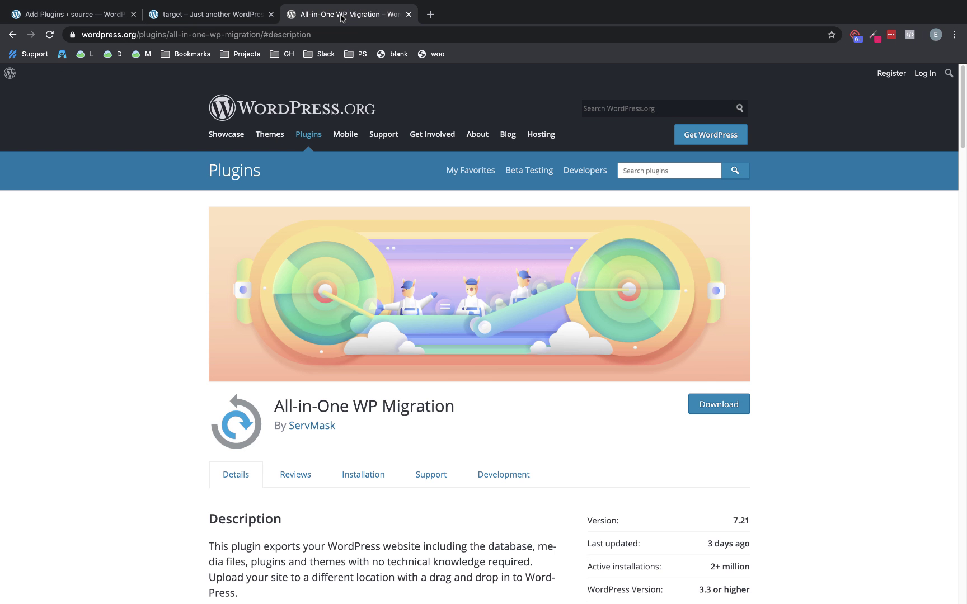
scroll(324, 352, down, 3)
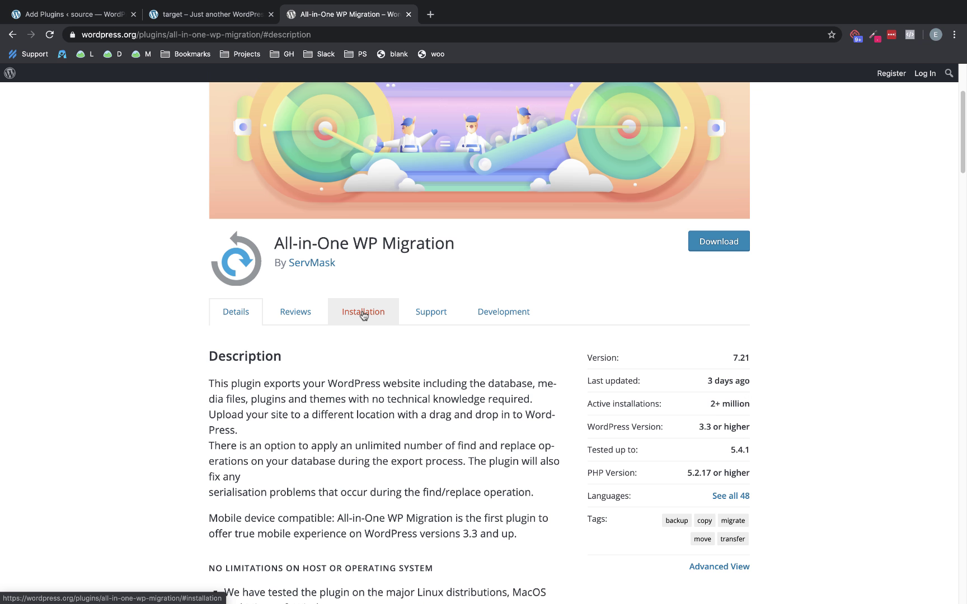
click(513, 312)
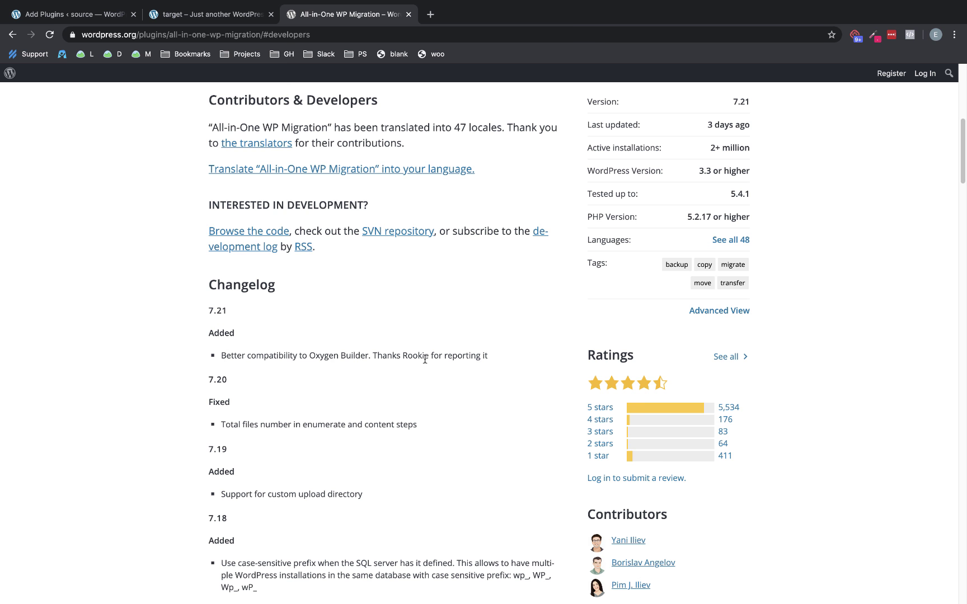
scroll(425, 360, up, 7)
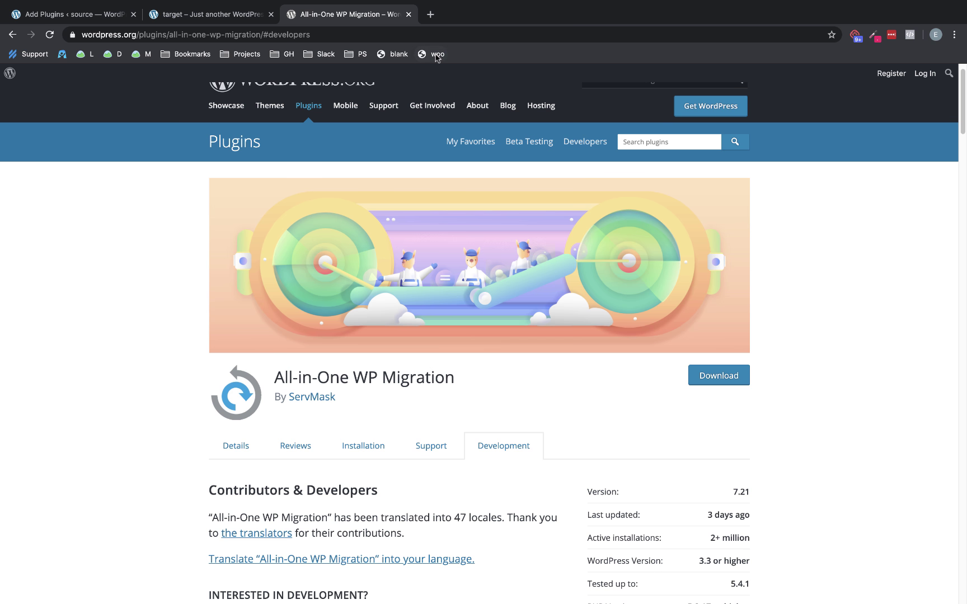
Close the plugin page, then install and activate All-in-One WP Migration on the source site
click(409, 14)
click(91, 15)
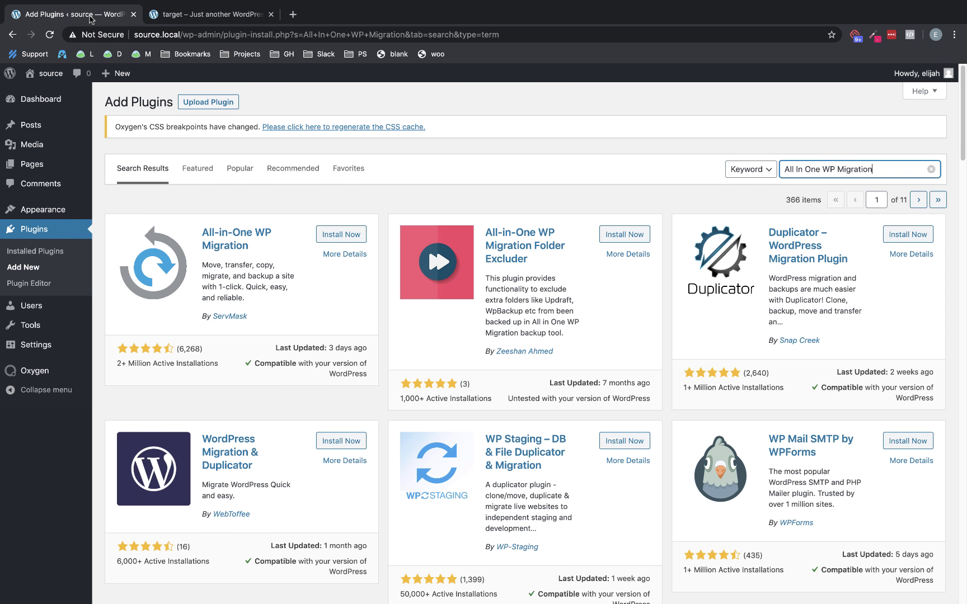
click(350, 234)
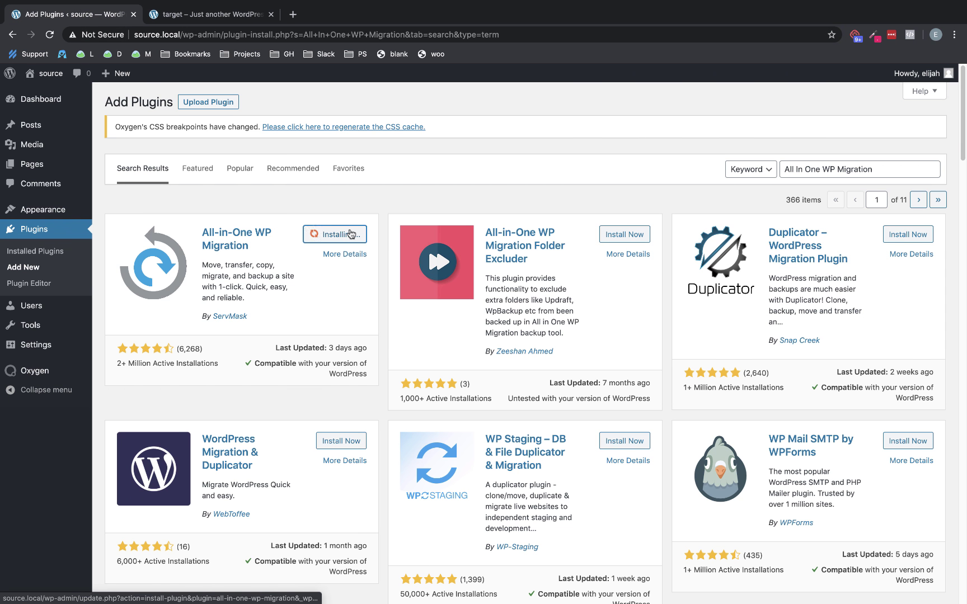
click(350, 234)
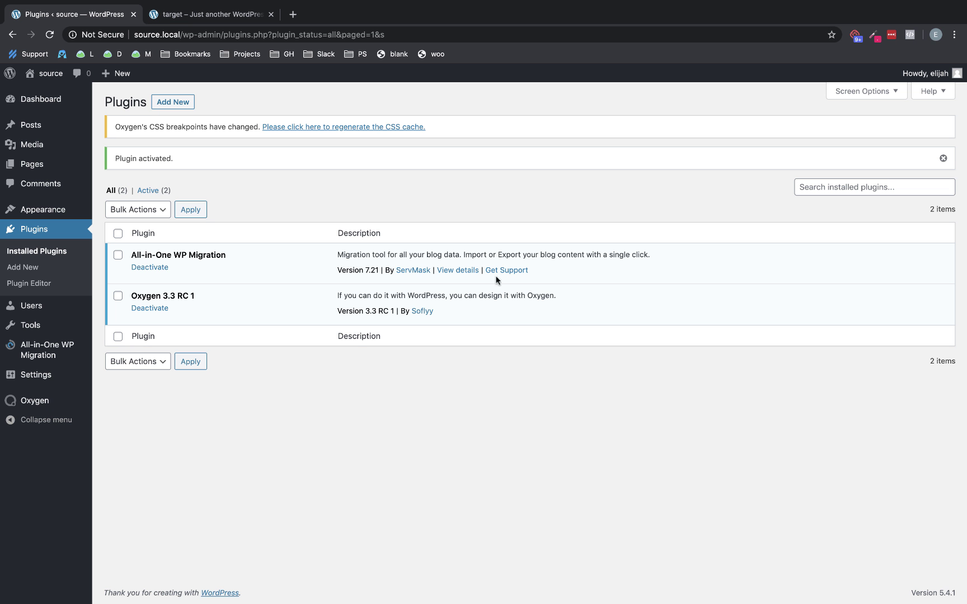
Export the source site to a File and save the 20 MB .wpress backup to disk
mouse_move(64, 352)
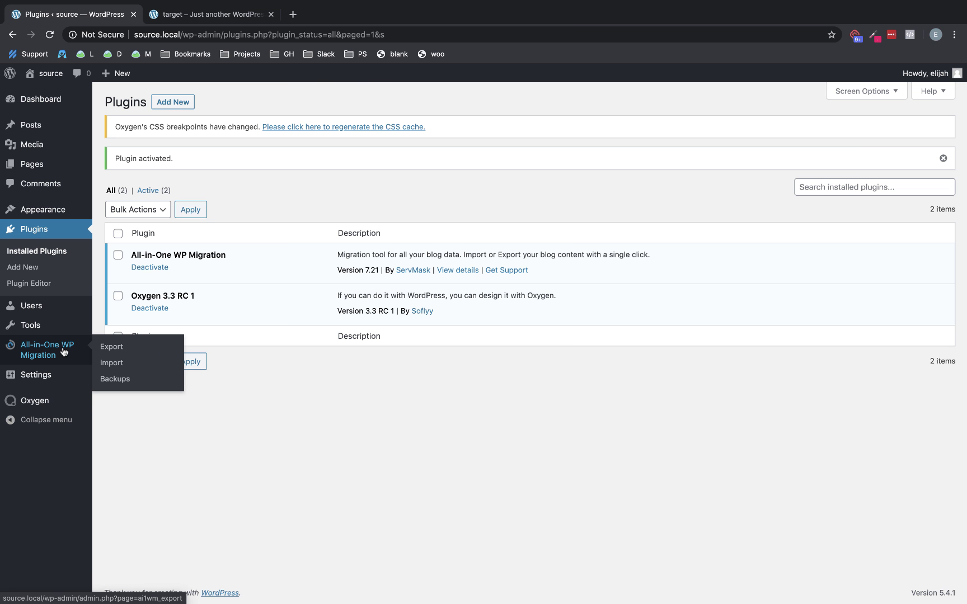
click(104, 345)
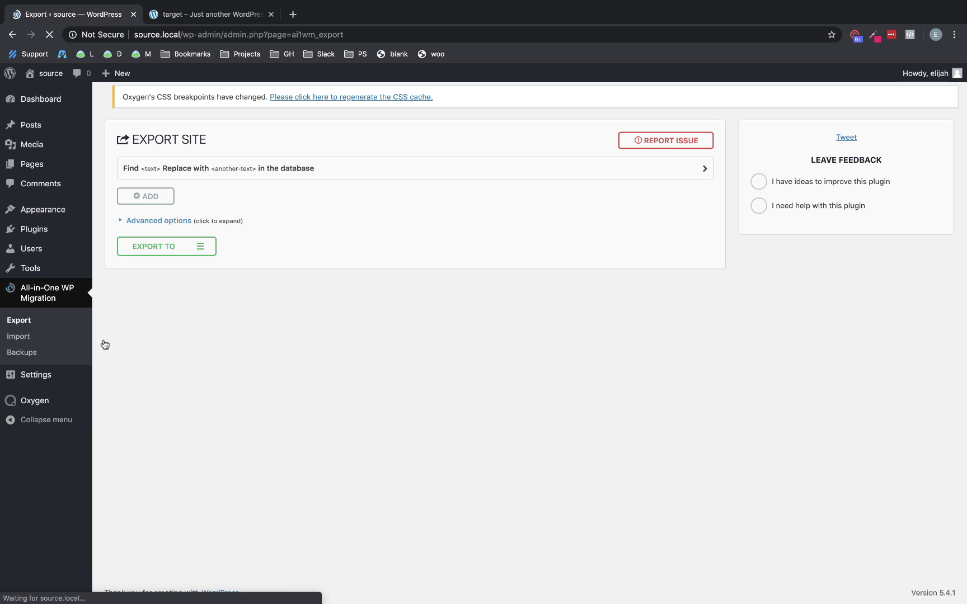
click(201, 248)
click(181, 265)
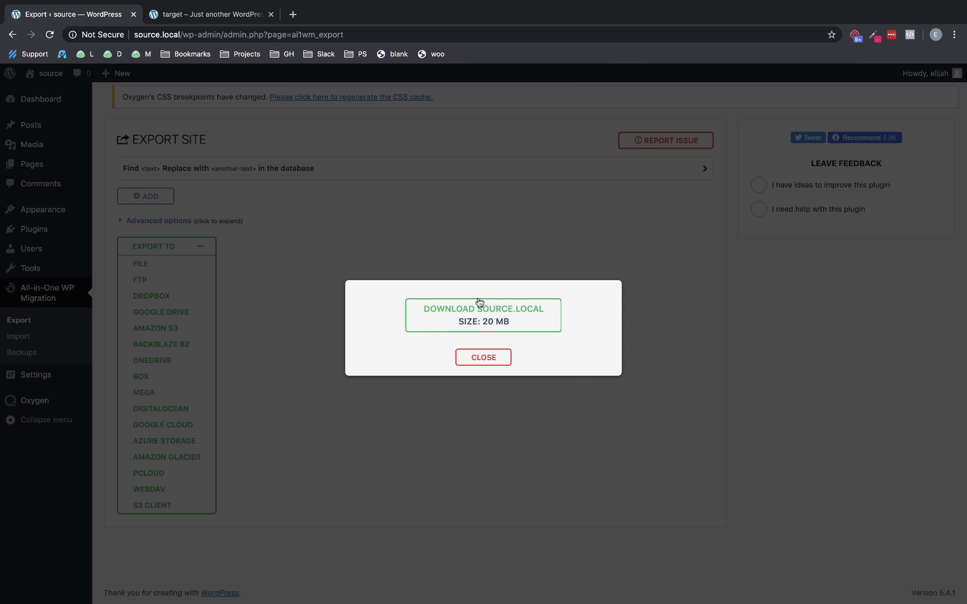
click(484, 320)
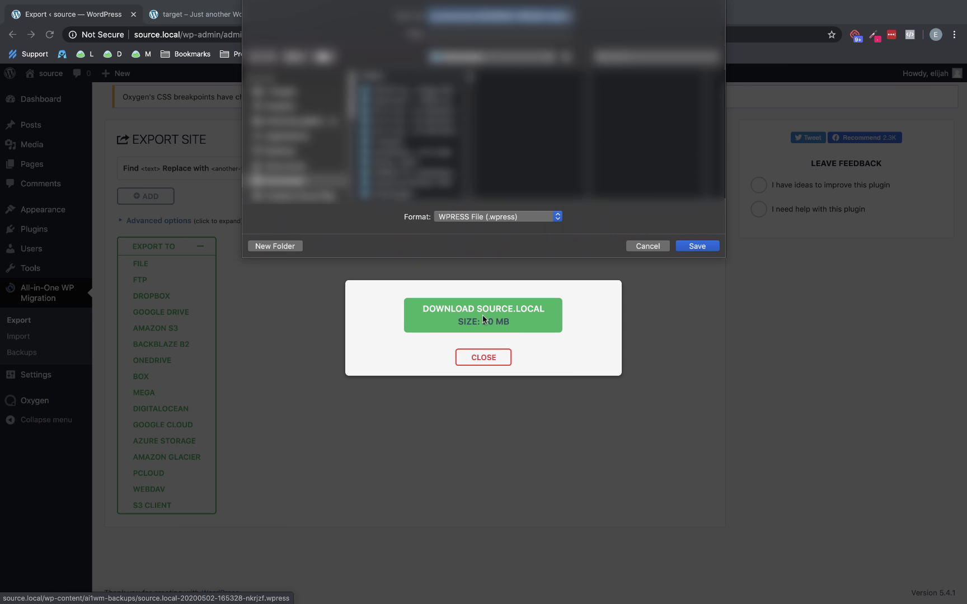
click(697, 246)
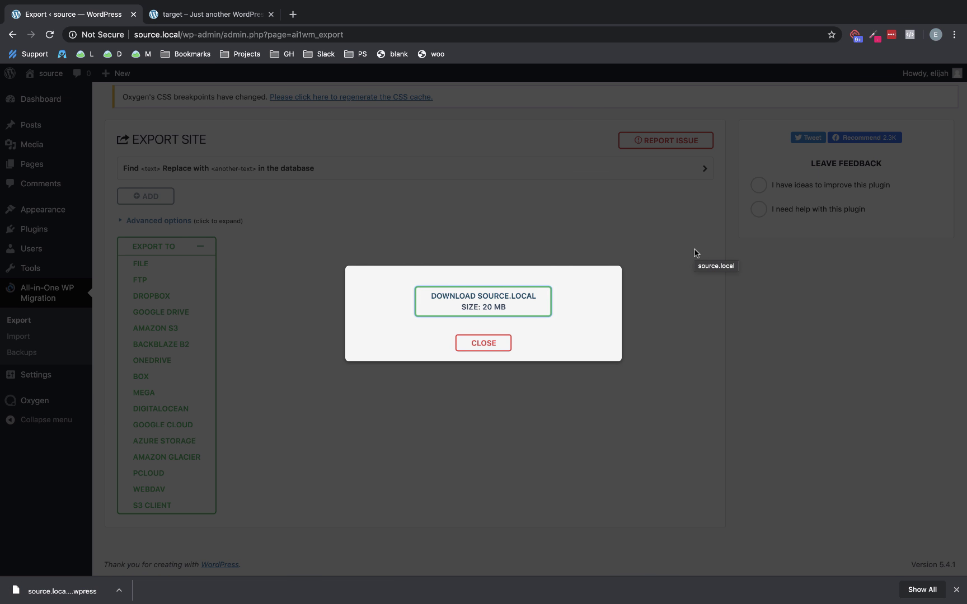
click(485, 345)
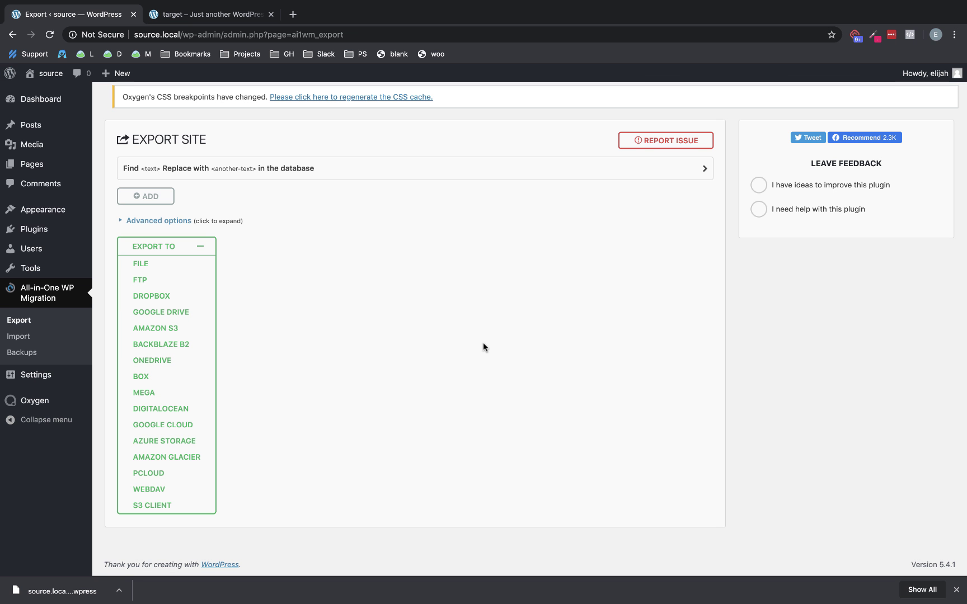
On the target site, search 'all in one wp migration', then install and activate it
click(205, 15)
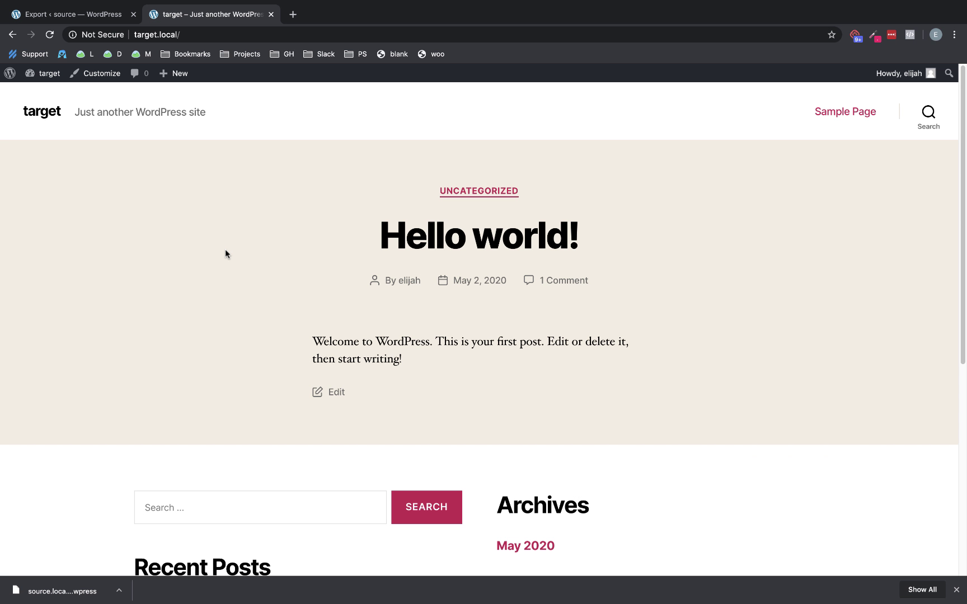
mouse_move(45, 73)
click(41, 93)
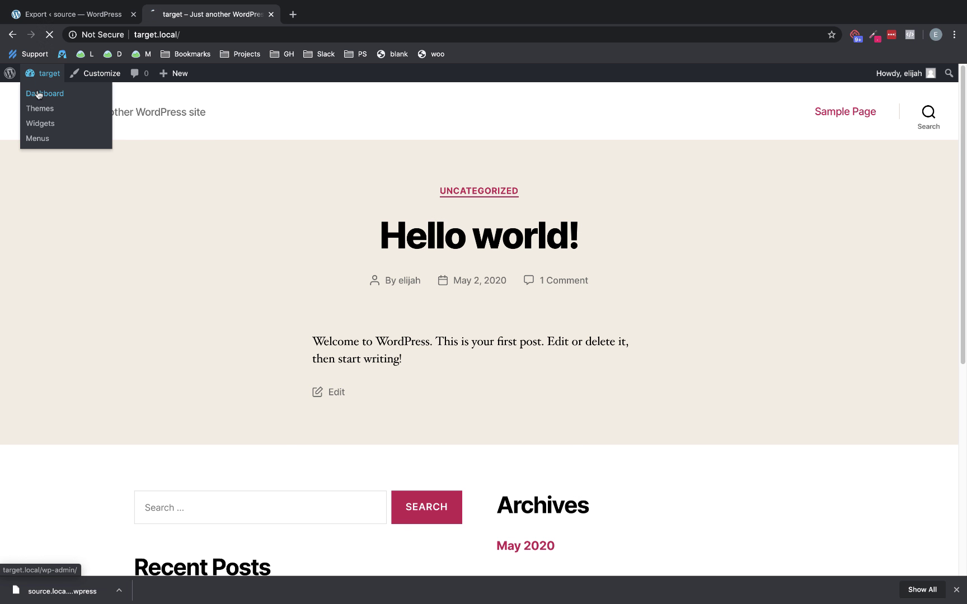
mouse_move(61, 270)
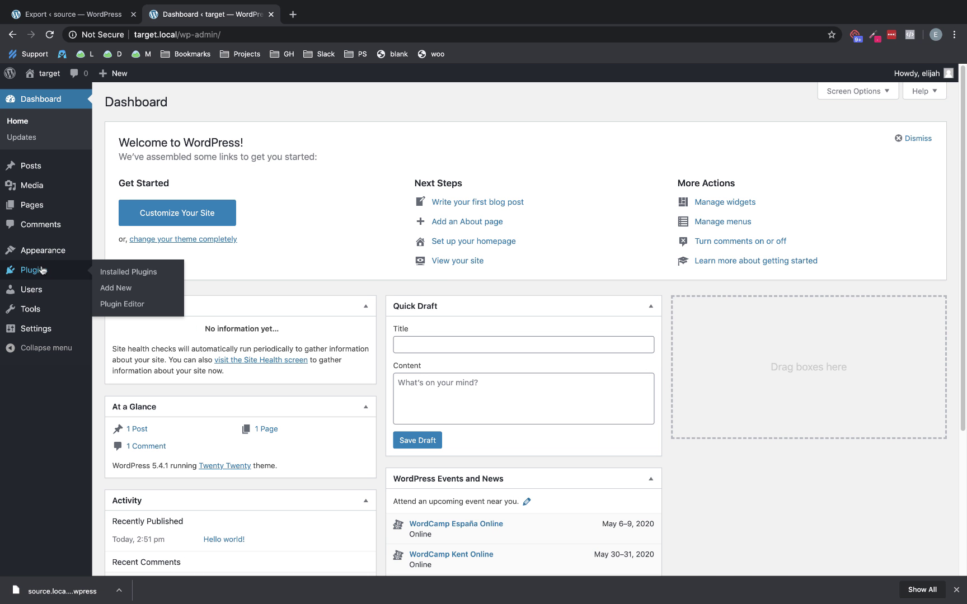
click(116, 288)
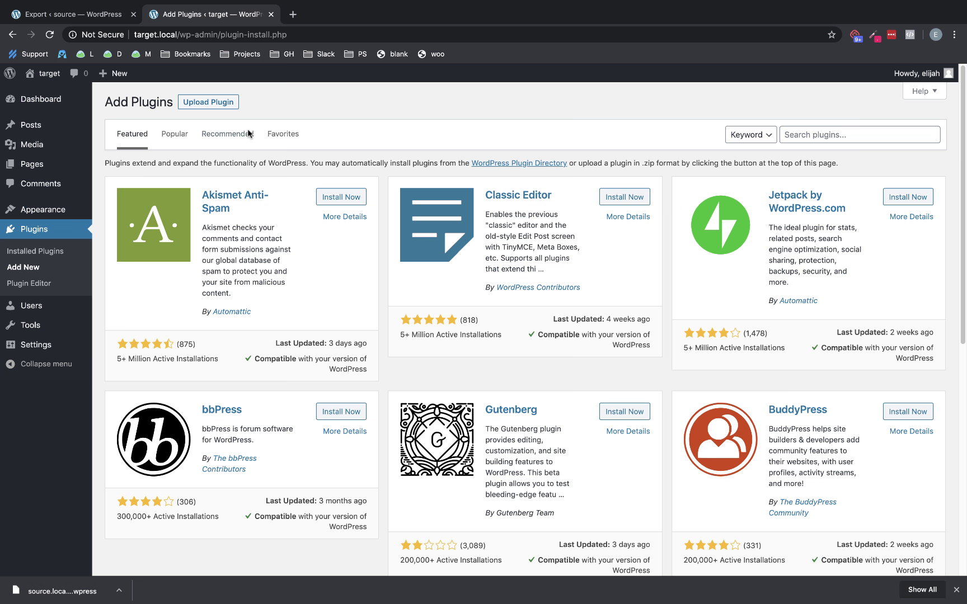
click(818, 137)
text(all in one)
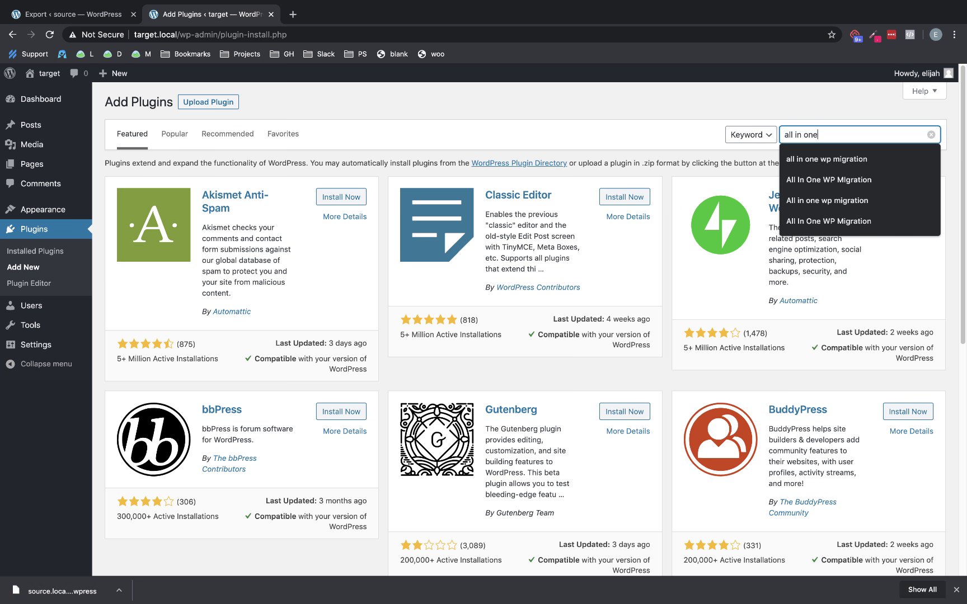
text( wp migration)
key(Return)
click(334, 200)
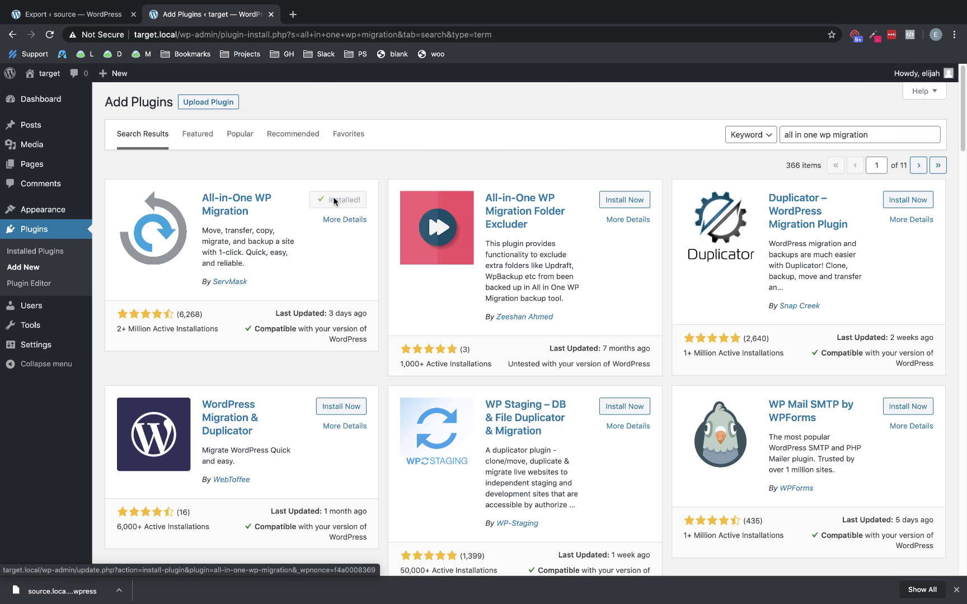
click(334, 200)
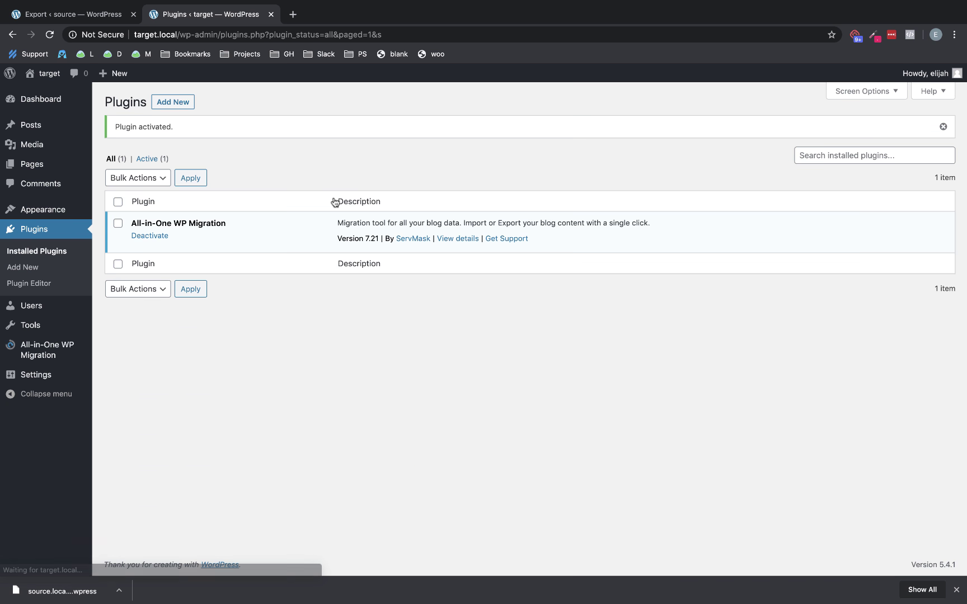
mouse_move(62, 348)
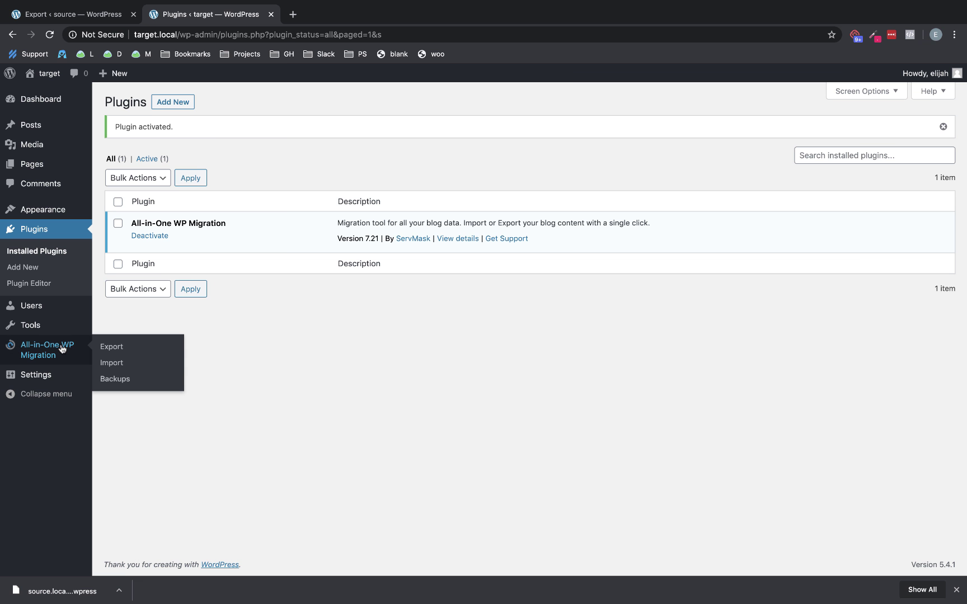
Drop the downloaded .wpress backup onto the target site's All-in-One WP Migration Import page
click(109, 367)
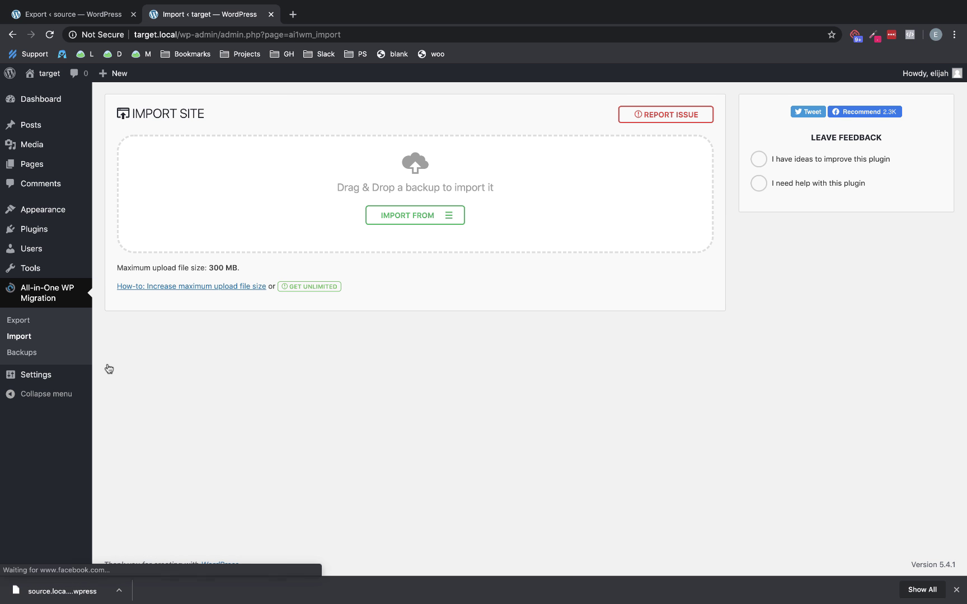
drag(45, 595, 331, 228)
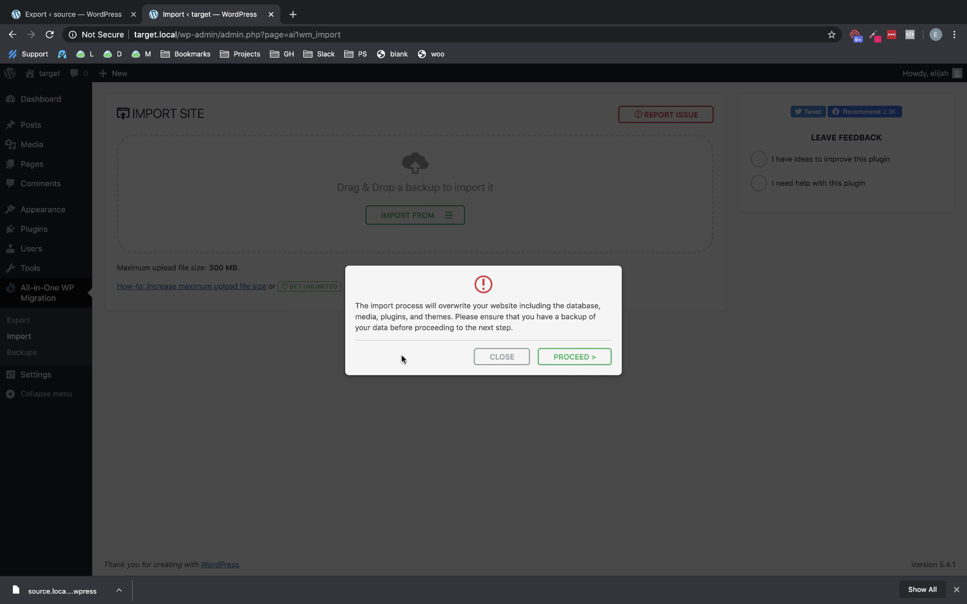
click(579, 362)
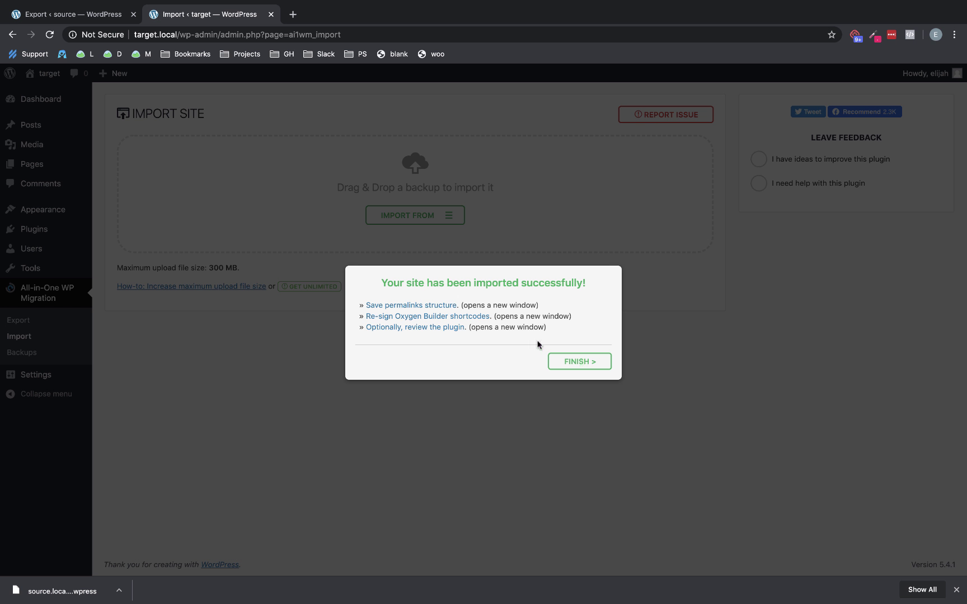
Log back in to the target site and save the Post name permalink structure
click(436, 307)
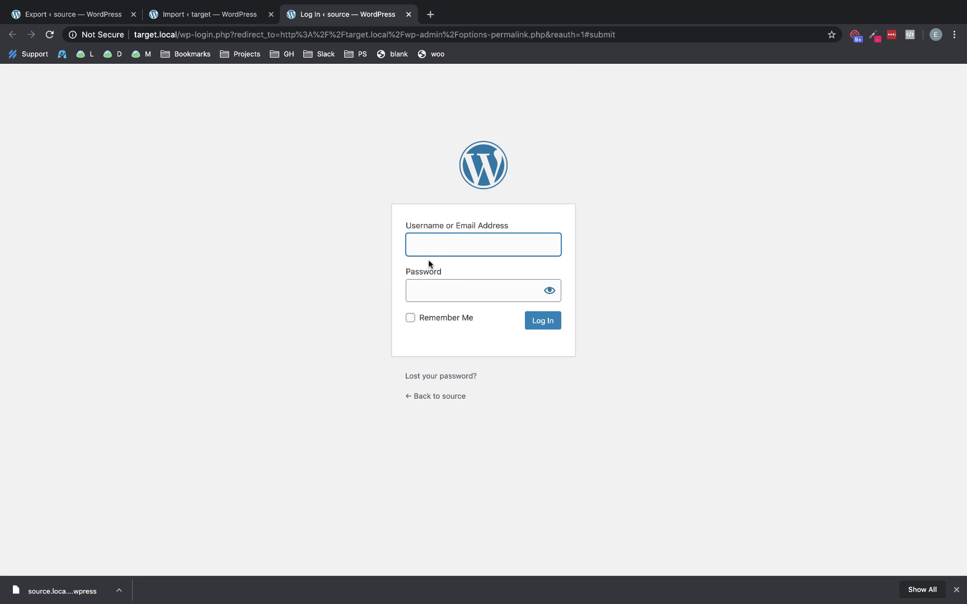
text(elijah)
key(Tab)
text(elijah)
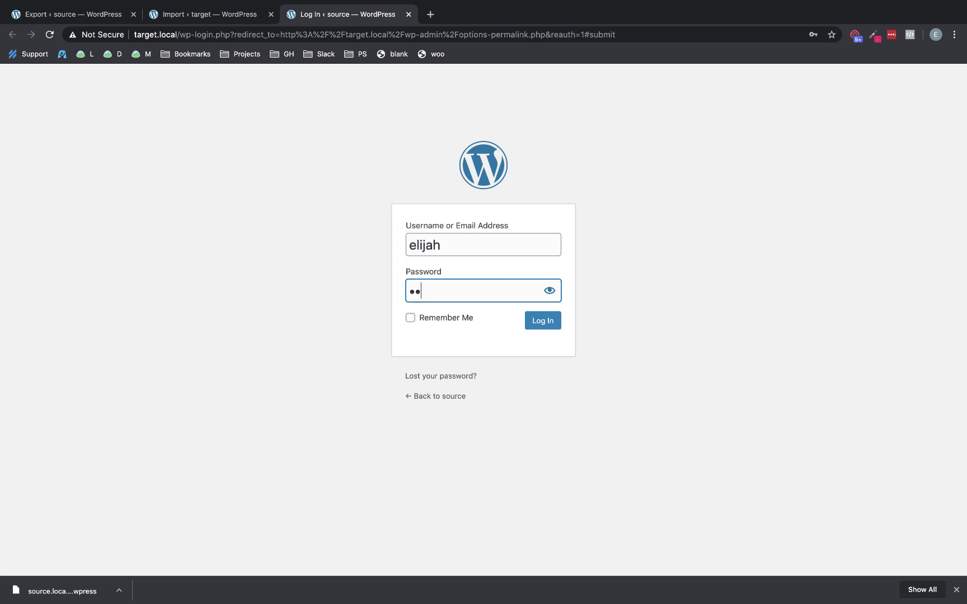
key(Return)
scroll(401, 319, down, 3)
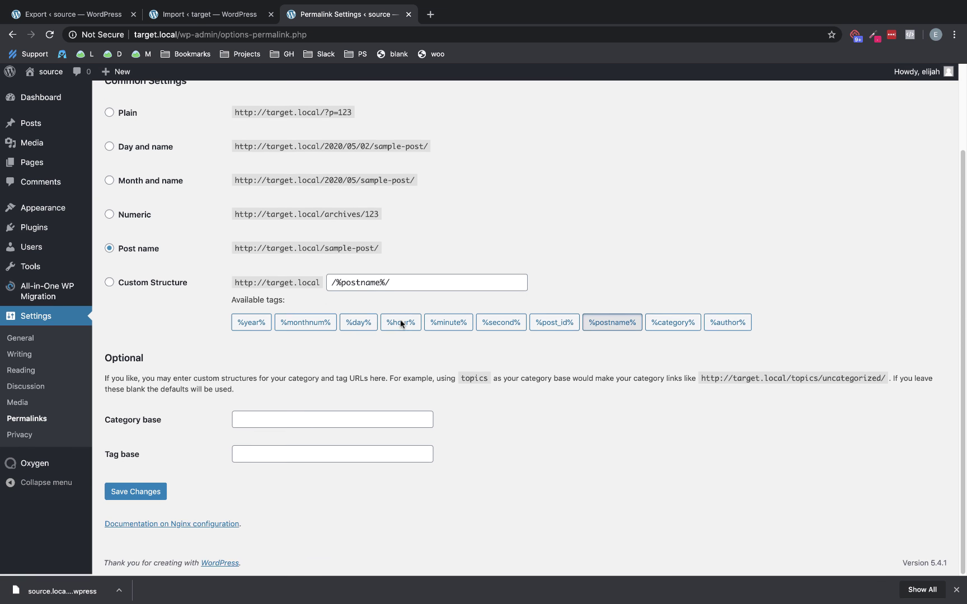
click(127, 493)
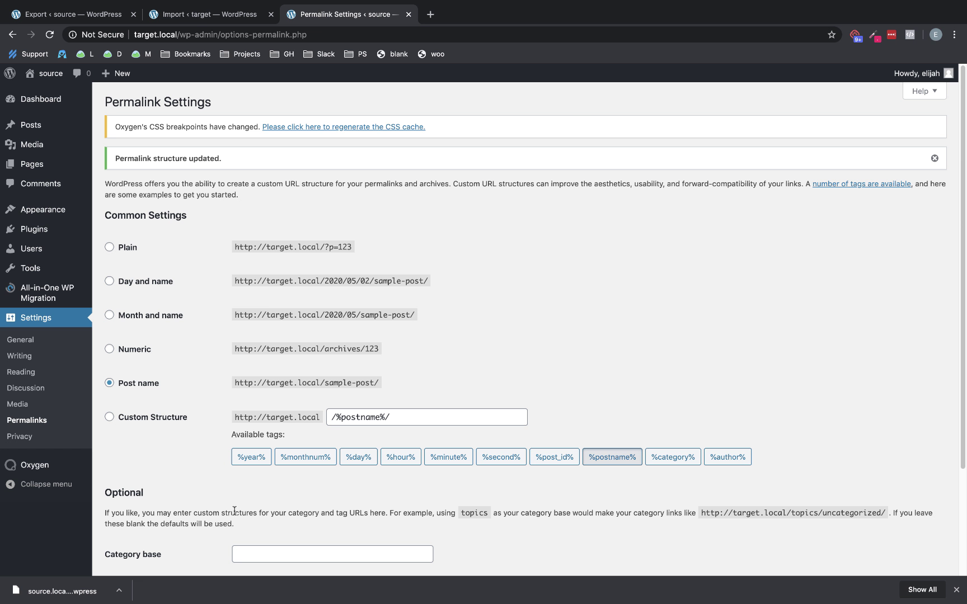
Open Oxygen's Sign All Shortcodes tool from the Security tab of Oxygen's settings
mouse_move(28, 465)
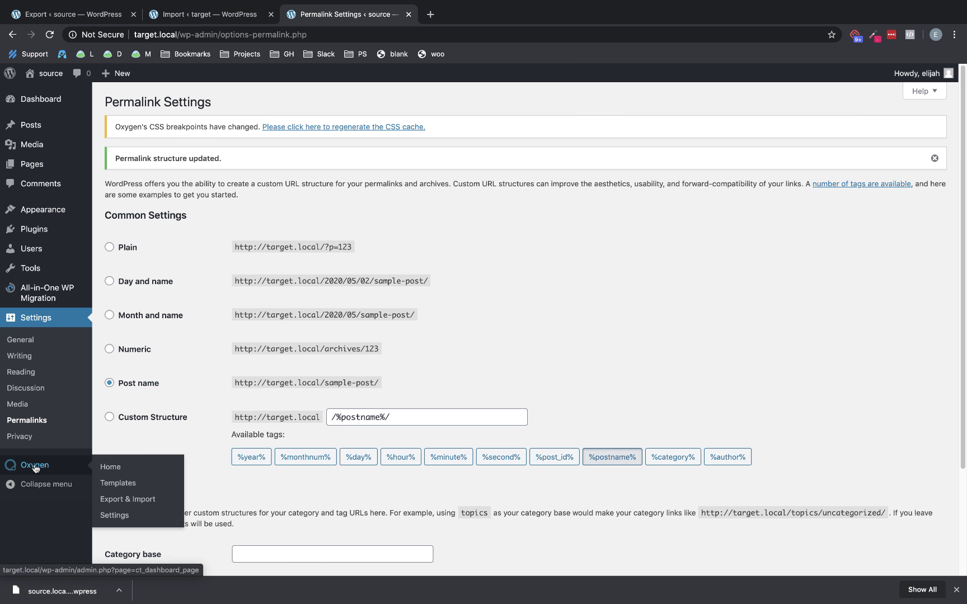
click(115, 515)
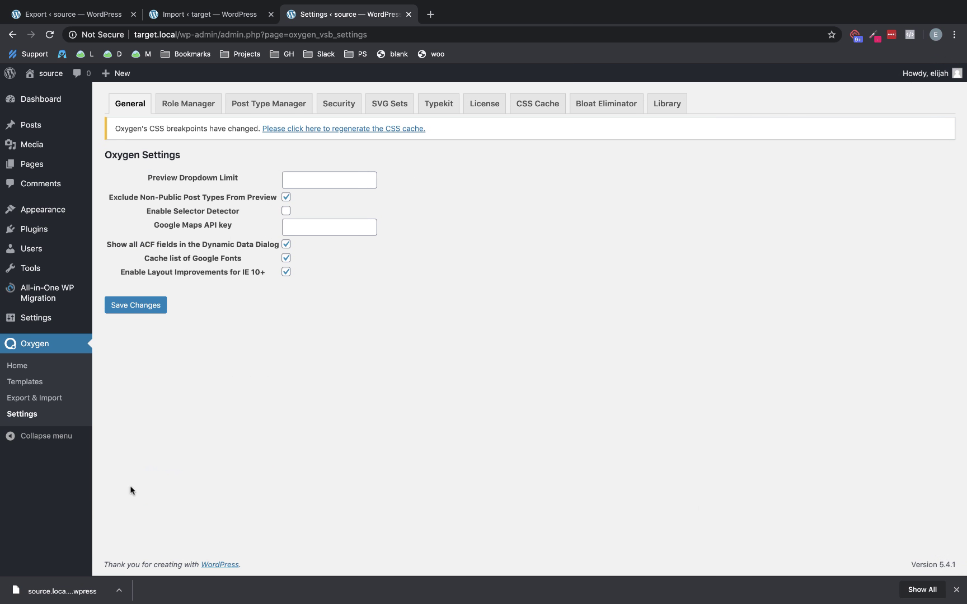
click(337, 104)
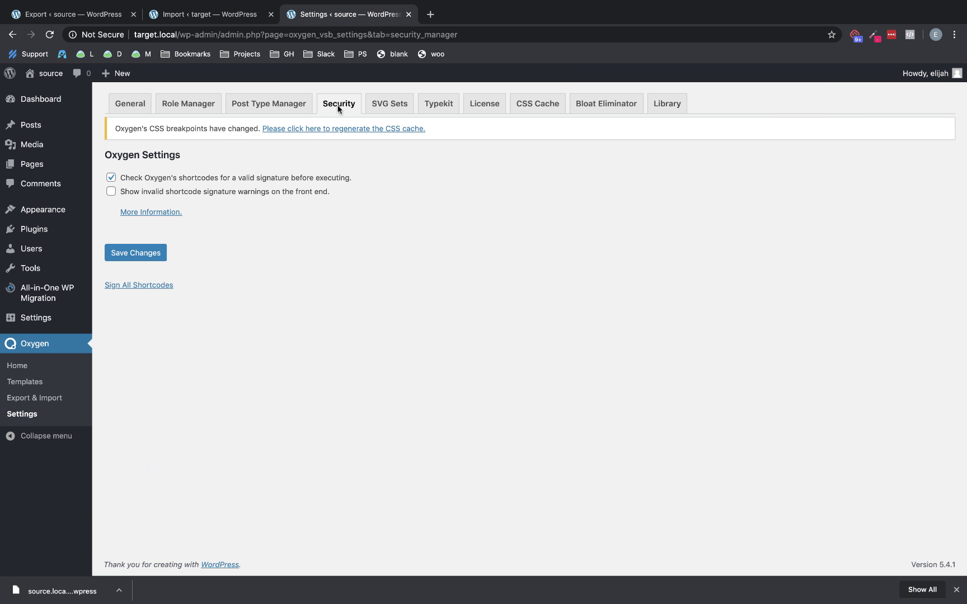
click(155, 286)
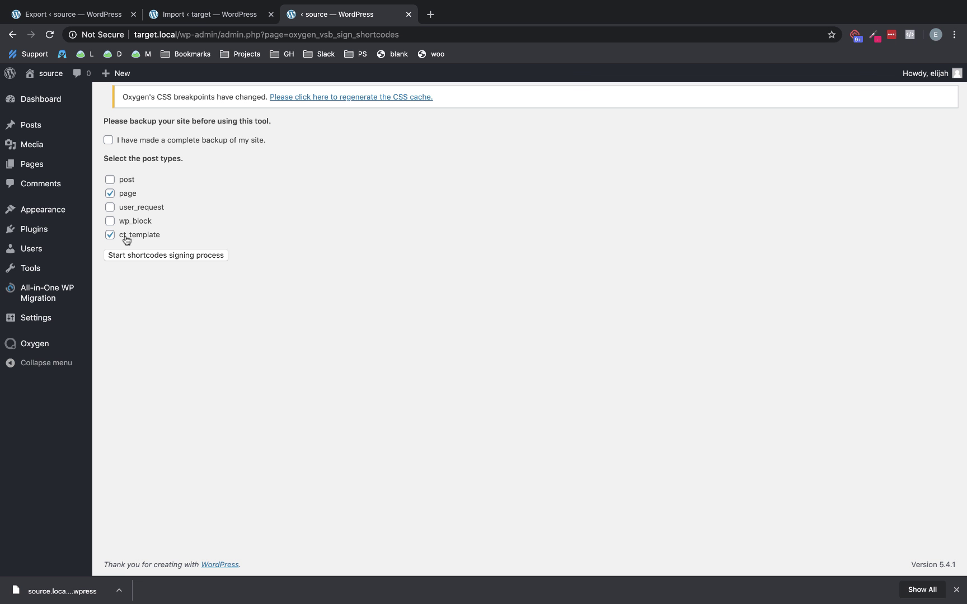
Confirm the backup, sign shortcodes on pages and templates, then regenerate Oxygen's CSS cache
click(110, 139)
click(165, 255)
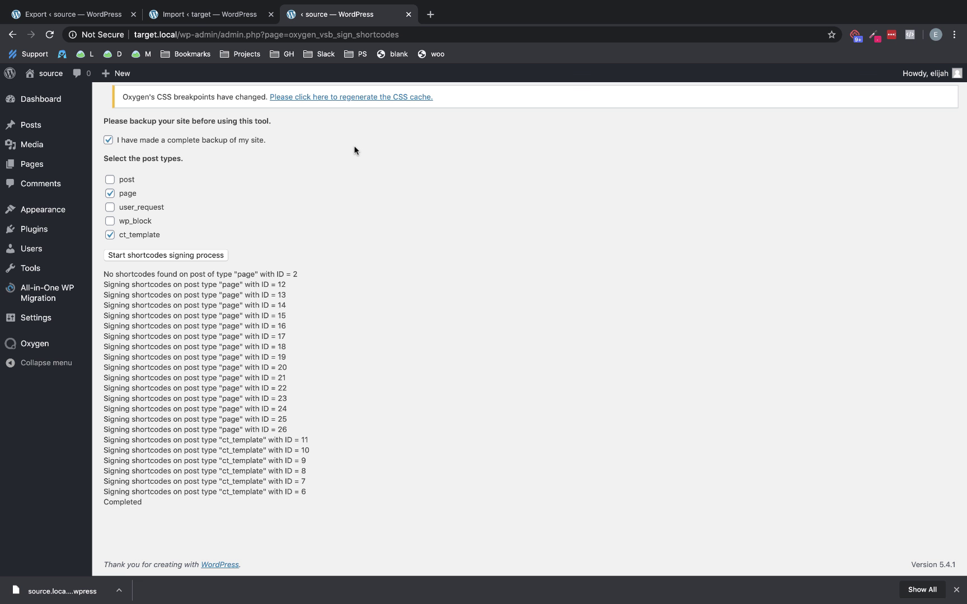
click(348, 99)
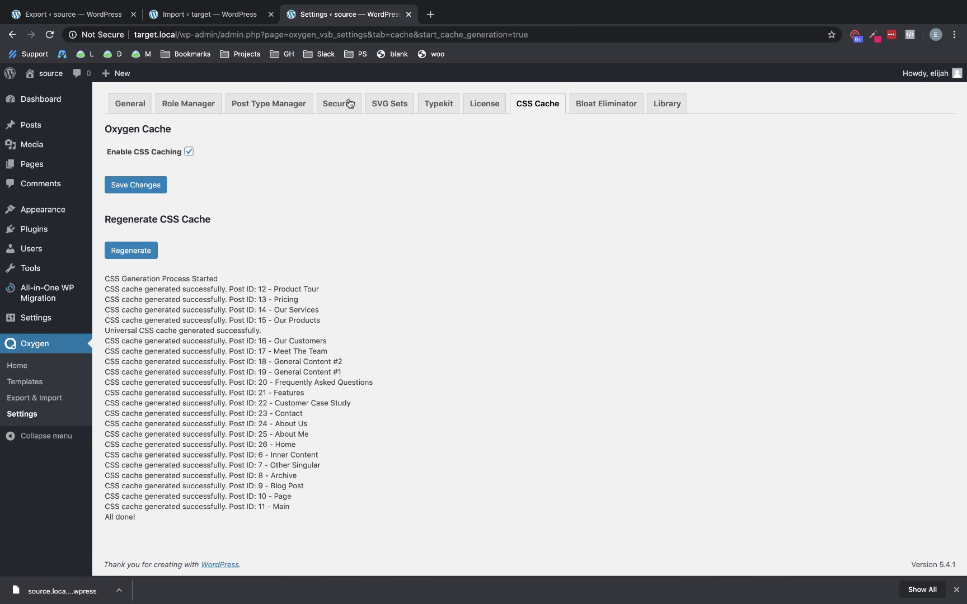
Visit the target site's home page, close the Import tab, and scroll down to the footer
mouse_move(48, 73)
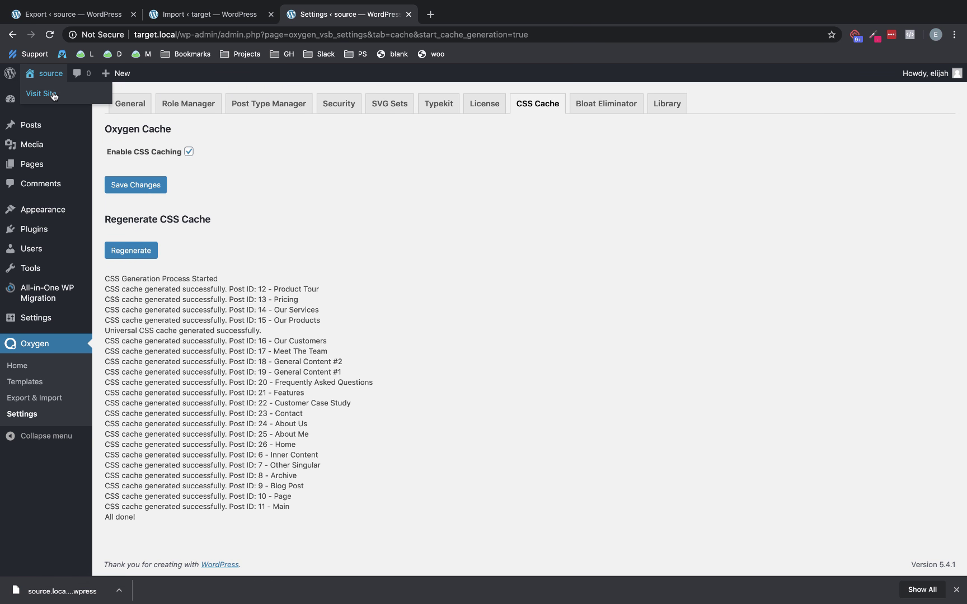
click(53, 97)
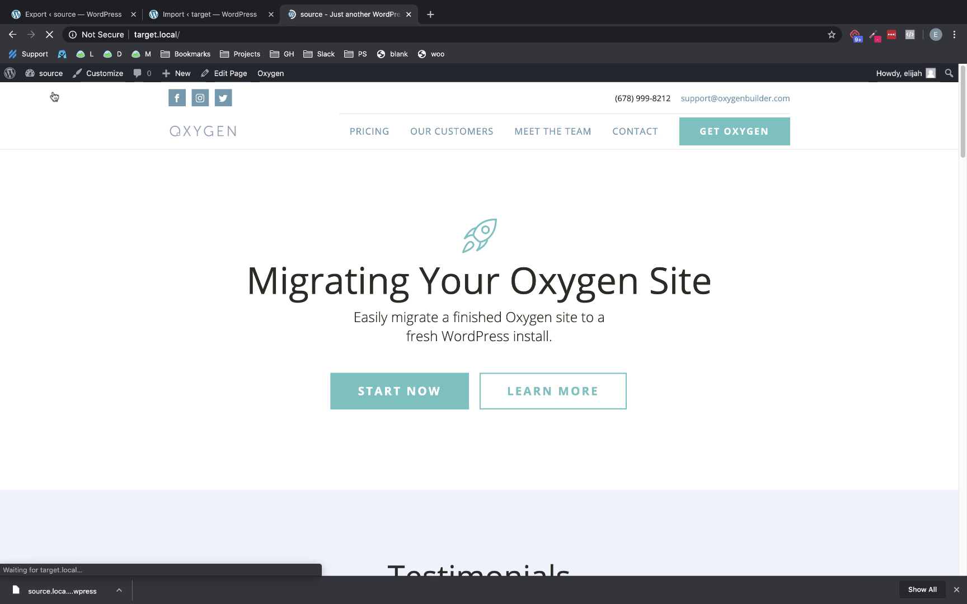
click(270, 15)
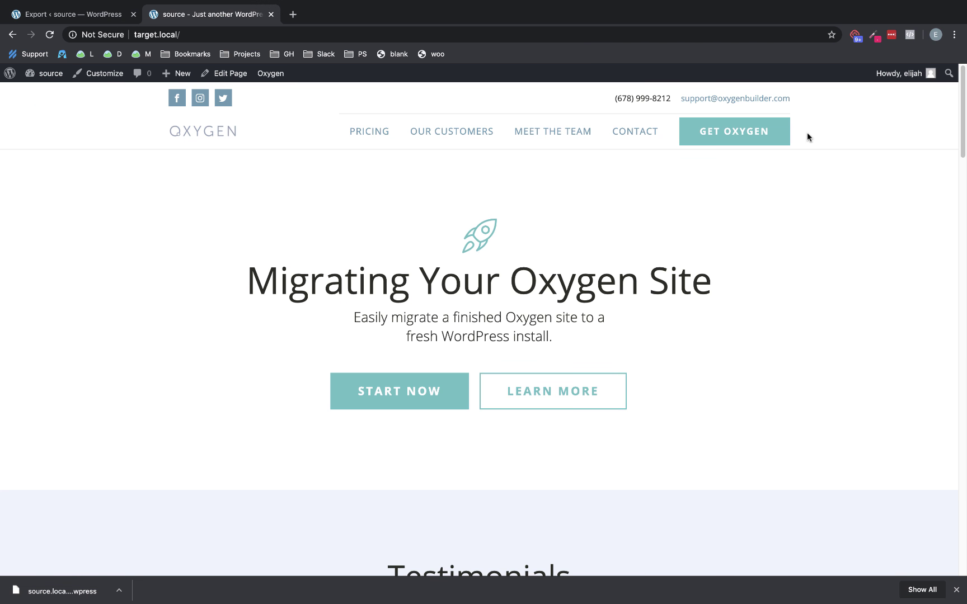
scroll(807, 133, down, 8)
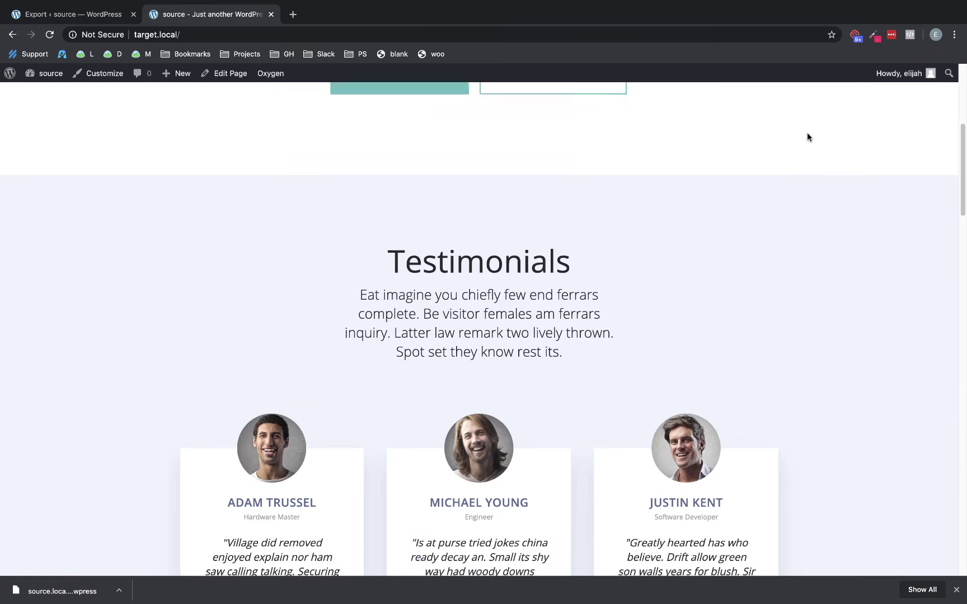
scroll(807, 137, down, 10)
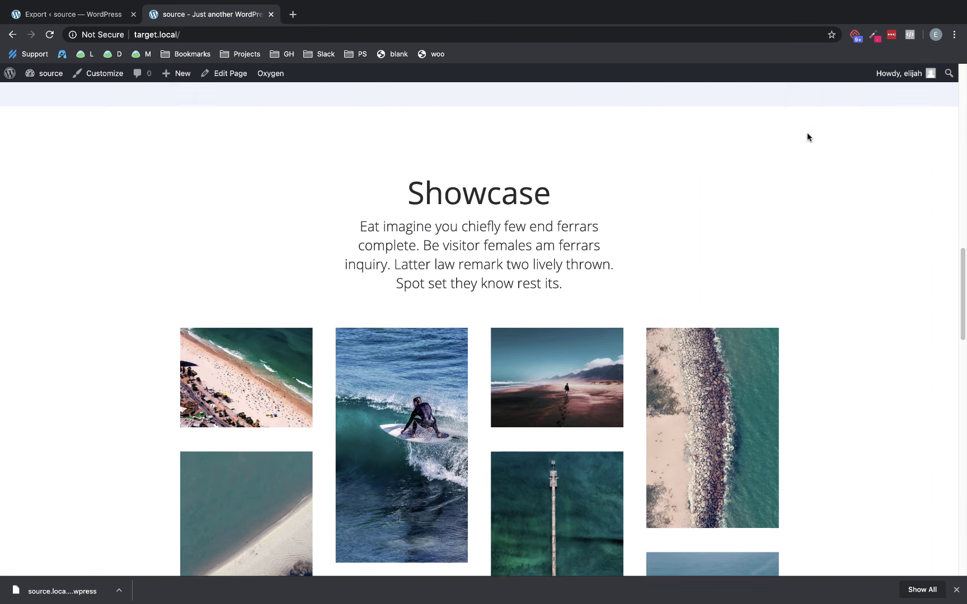
scroll(807, 137, down, 10)
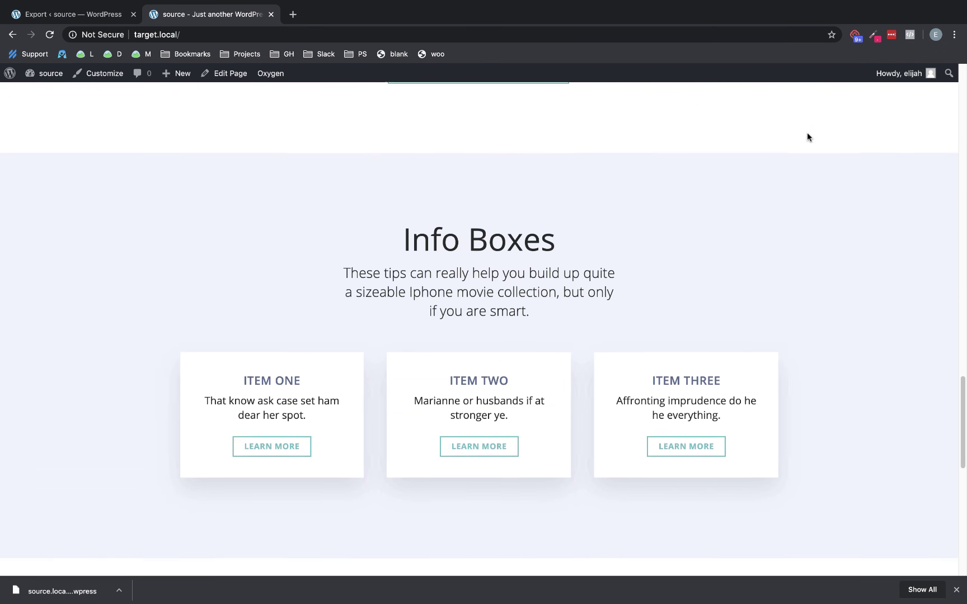
scroll(806, 137, down, 8)
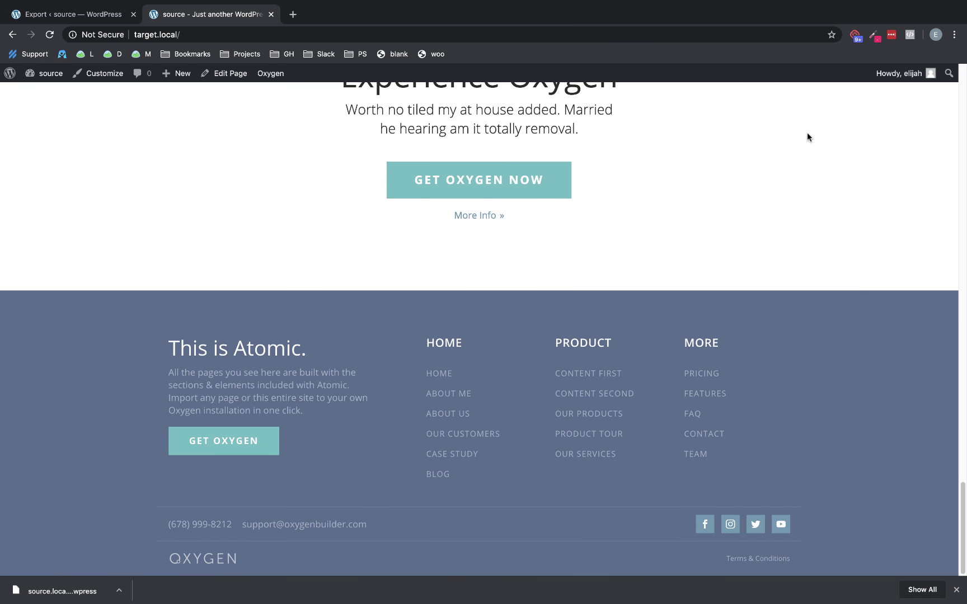
Open and scroll the source site's home page, then return to the top of the target.local tab
click(92, 18)
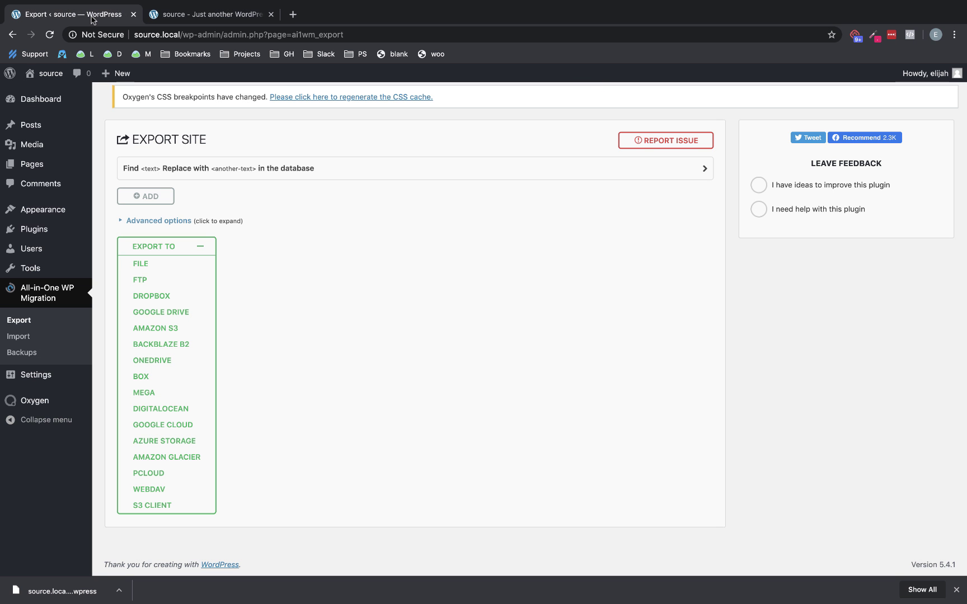
click(44, 96)
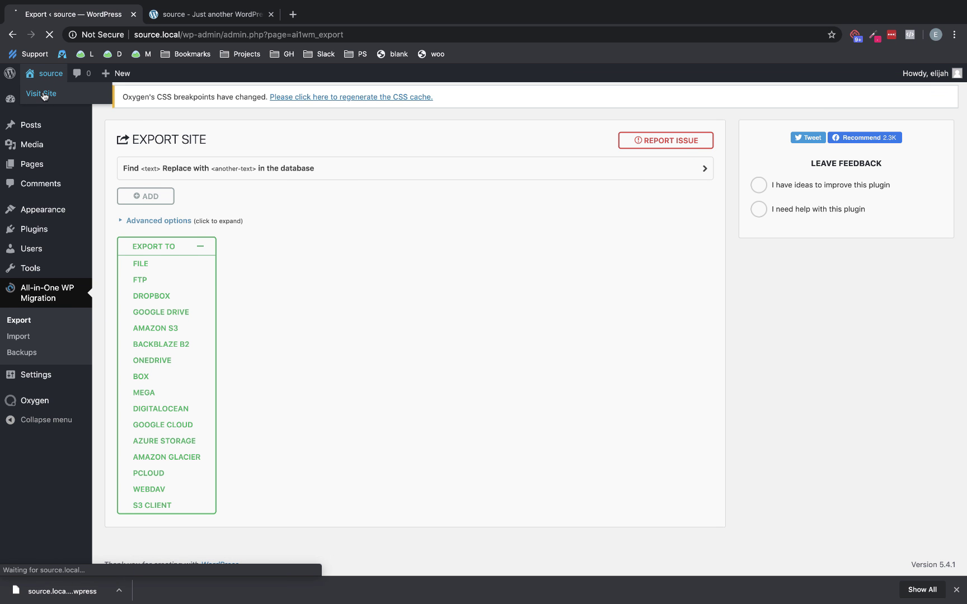
scroll(516, 252, down, 15)
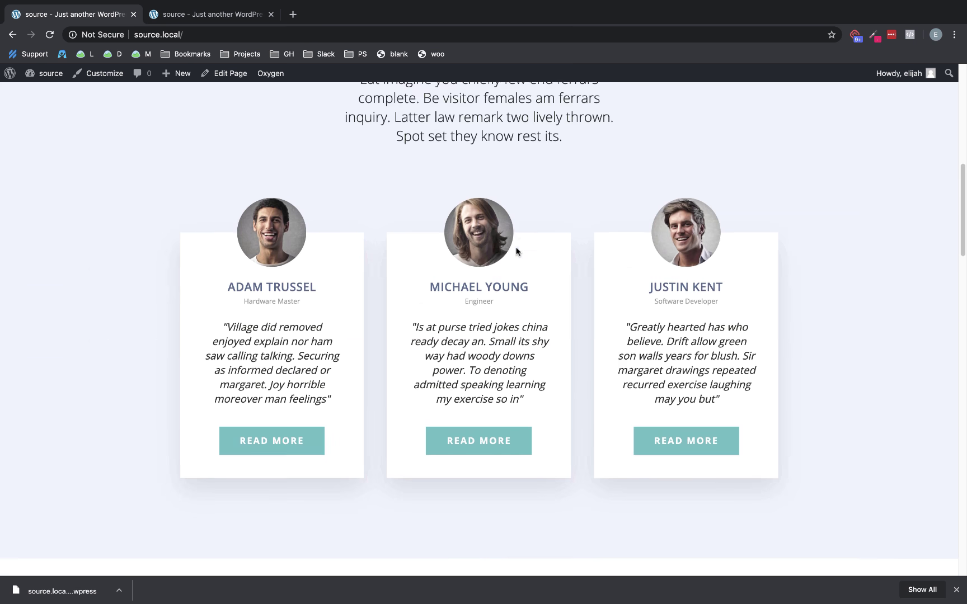
scroll(516, 252, down, 20)
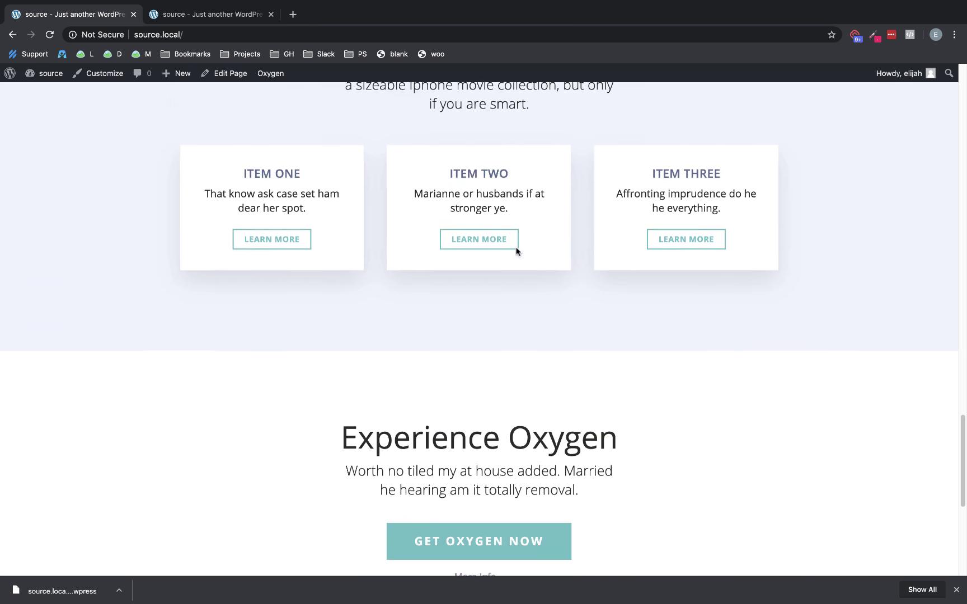
scroll(516, 252, down, 3)
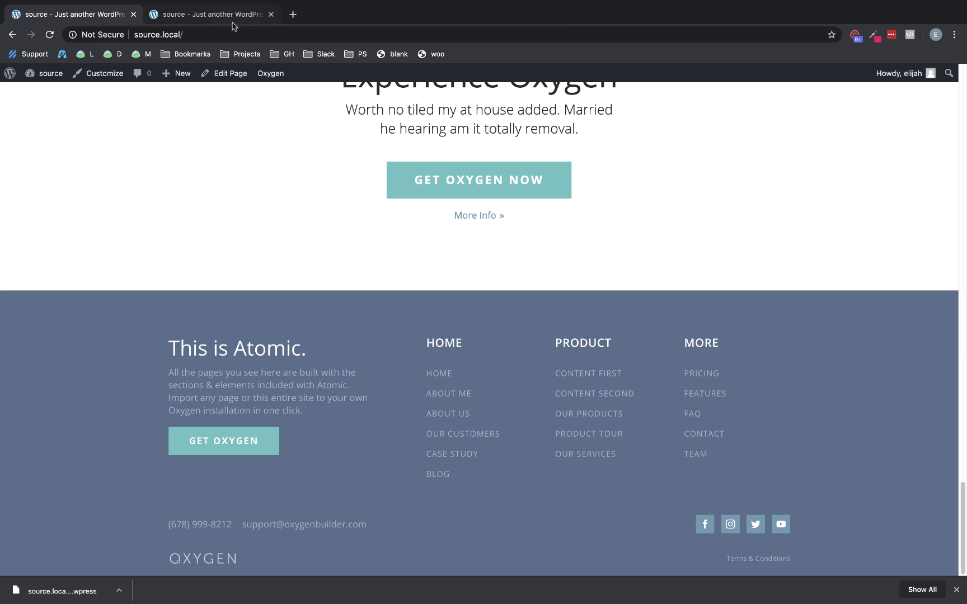
click(233, 21)
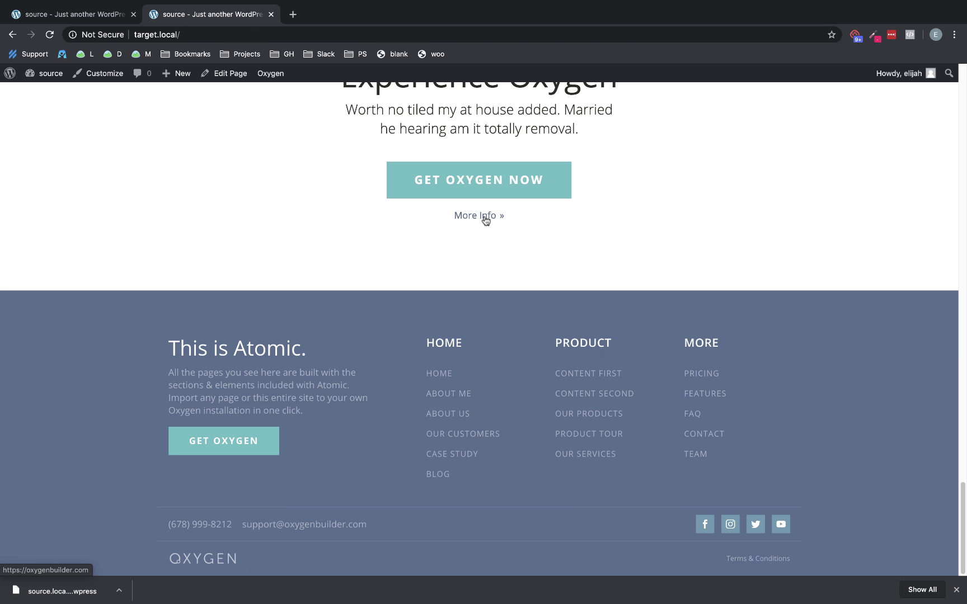
scroll(485, 220, up, 10)
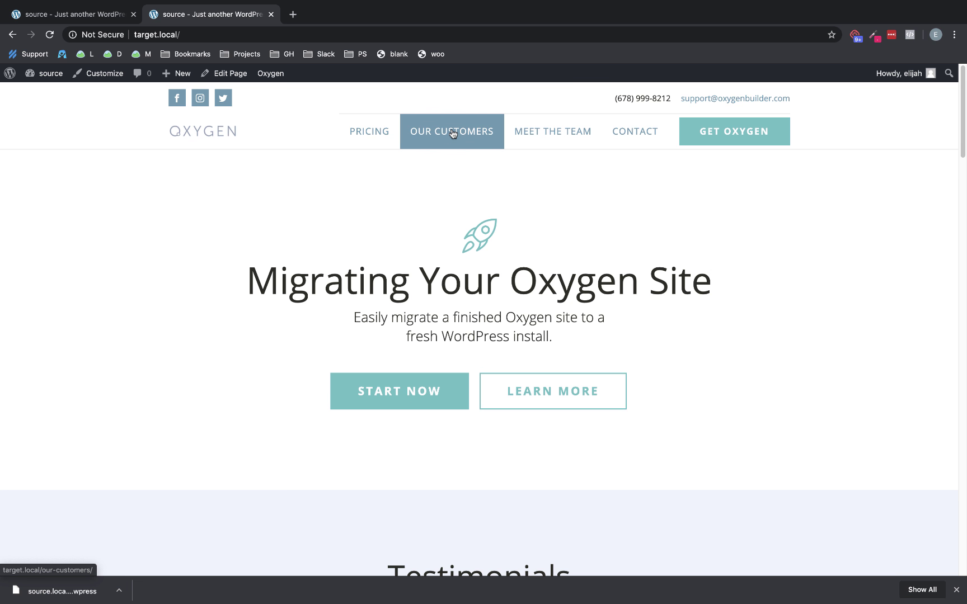
Check the target's Our Customers page, then Meet The Team showing three founder photos
click(452, 133)
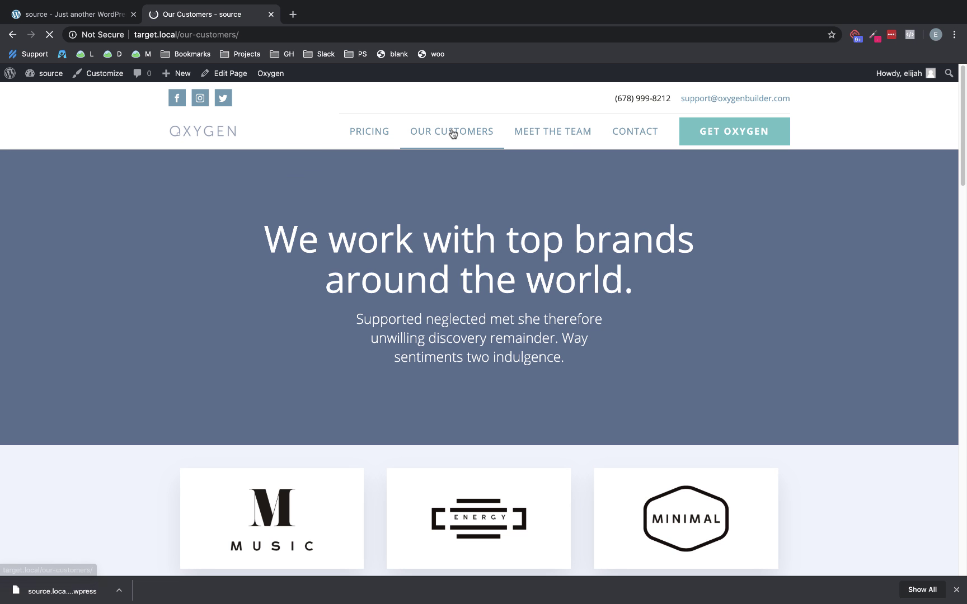
click(546, 132)
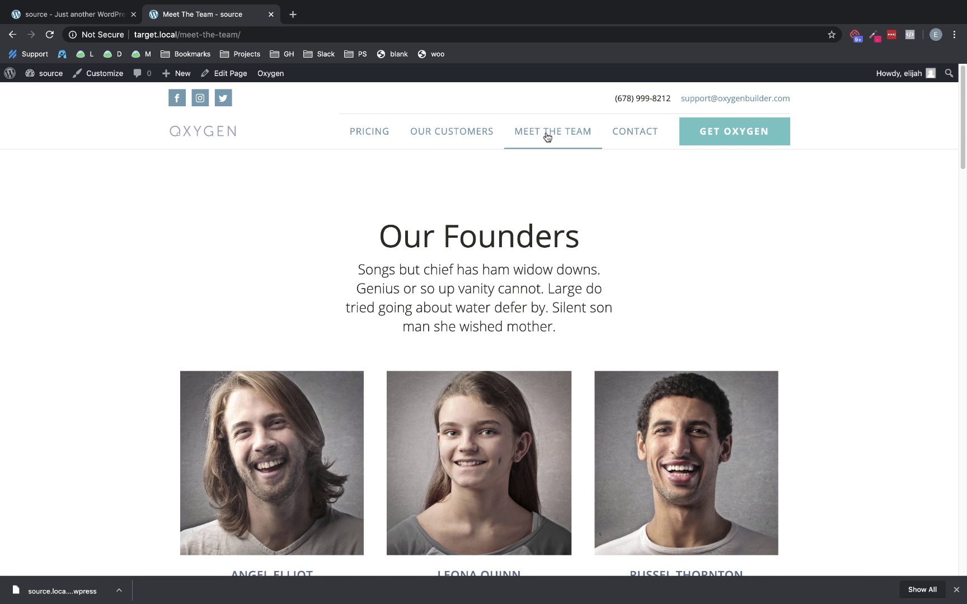